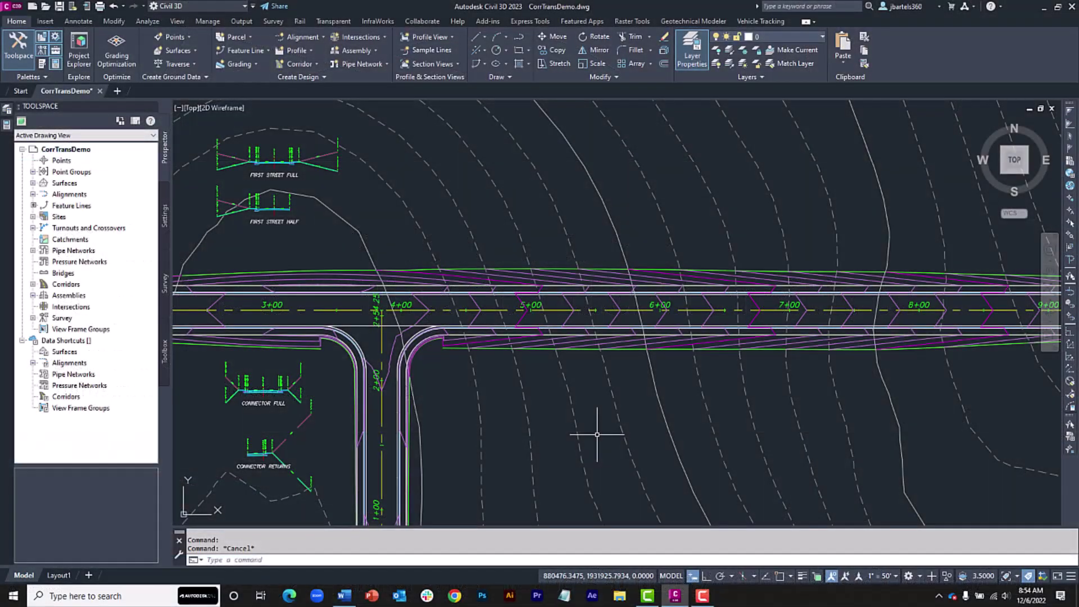
Pan around the drawing to survey the First Street, Connector Full and Returns assemblies.
{"action": "scroll", "coordinate": [388, 354], "scroll_direction": "up", "scroll_amount": 5}
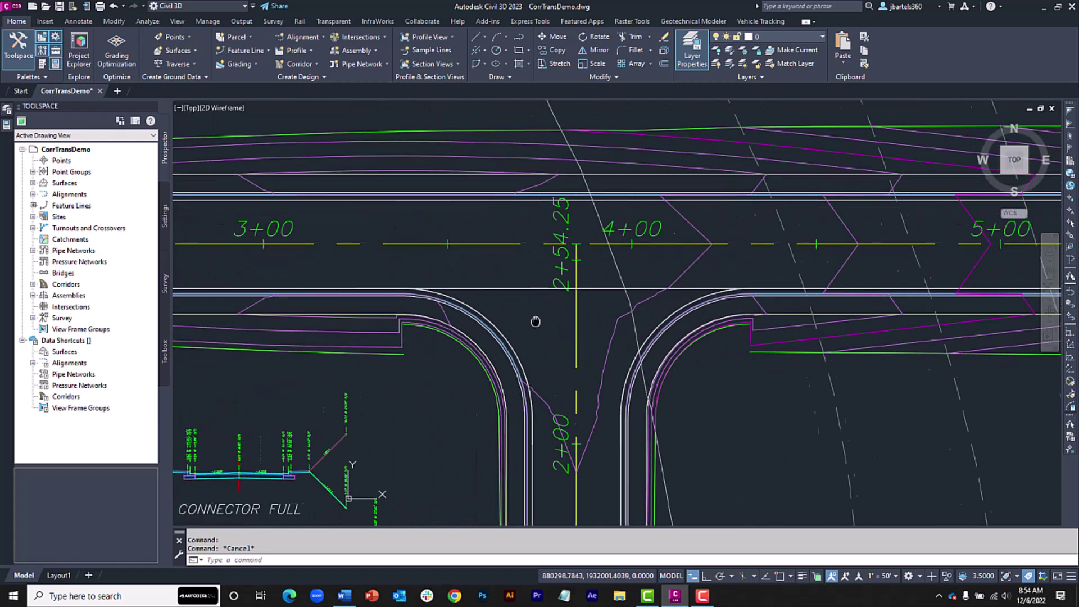
{"action": "mouse_move", "coordinate": [445, 237]}
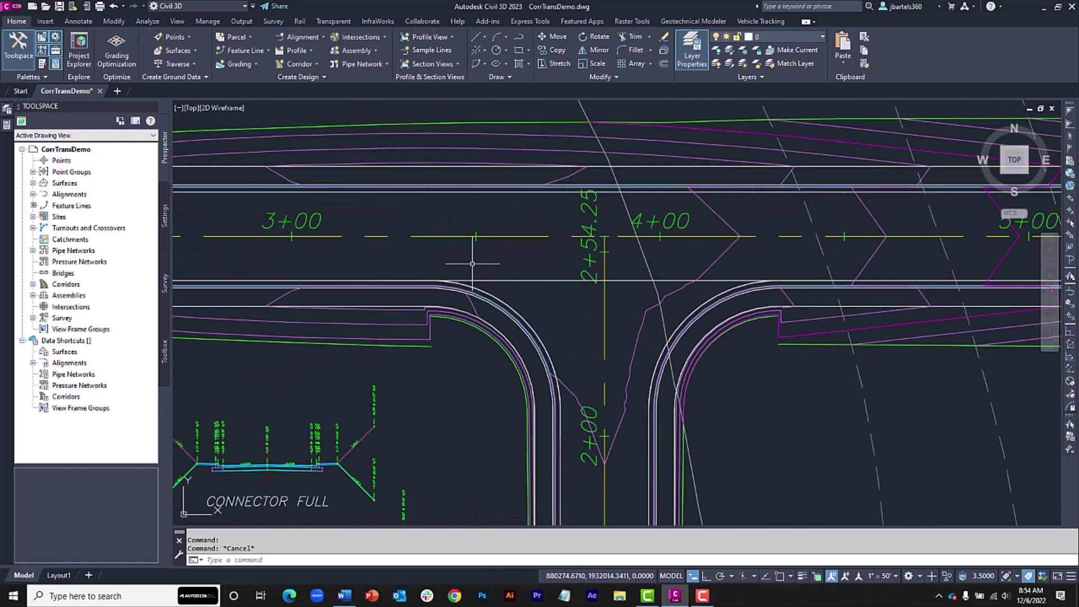
{"action": "mouse_move", "coordinate": [604, 314]}
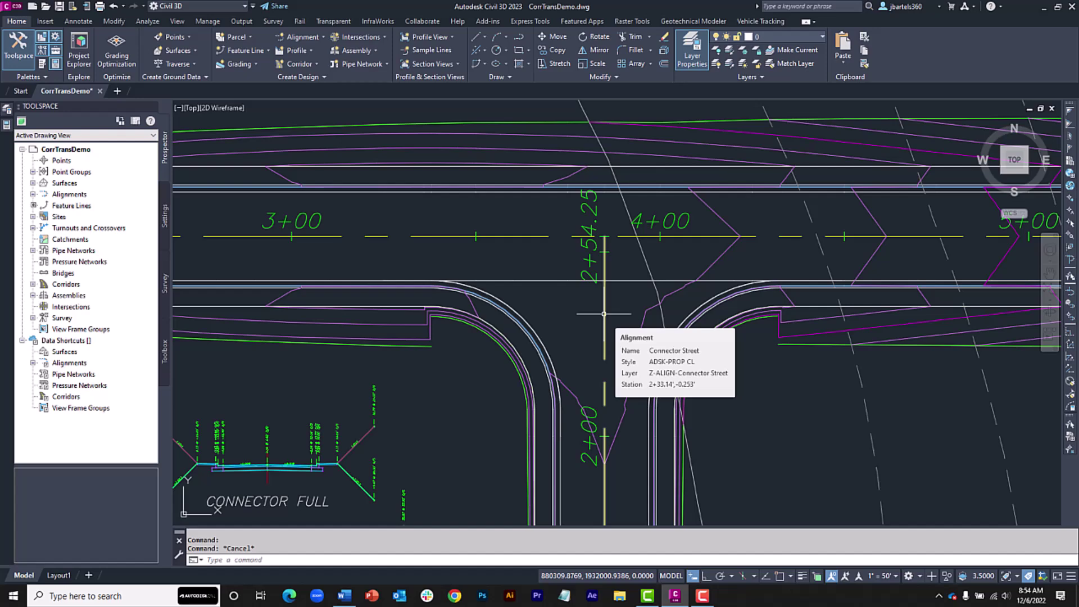
{"action": "middle_click_drag", "start_coordinate": [457, 212], "coordinate": [653, 503]}
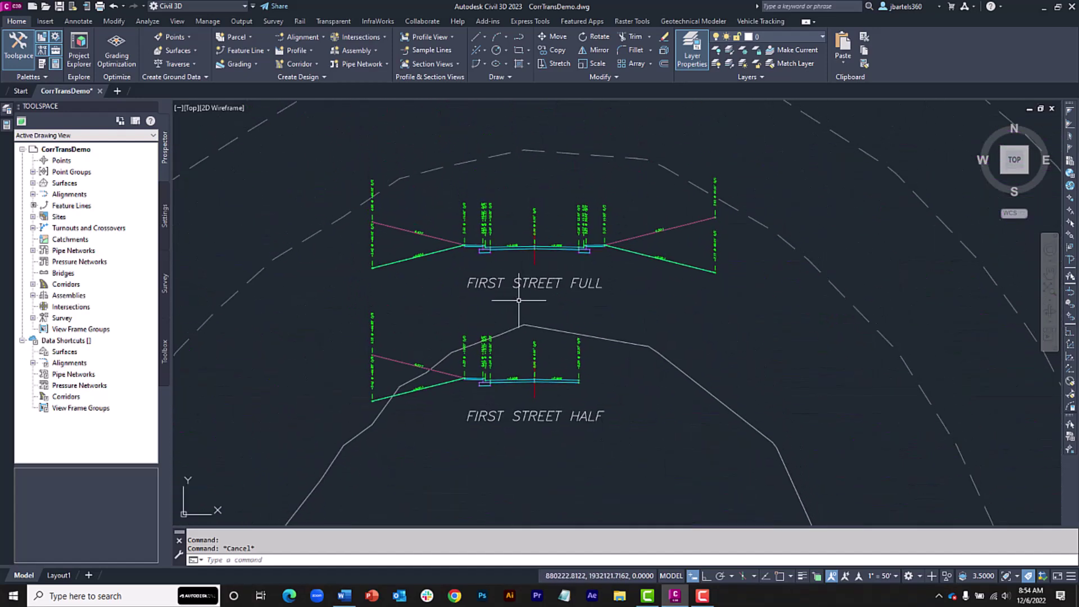
{"action": "mouse_move", "coordinate": [636, 470]}
{"action": "middle_mouse_down"}
{"action": "mouse_move", "coordinate": [628, 358]}
{"action": "mouse_move", "coordinate": [597, 276]}
{"action": "middle_mouse_up"}
{"action": "middle_click_drag", "start_coordinate": [589, 413], "coordinate": [588, 121]}
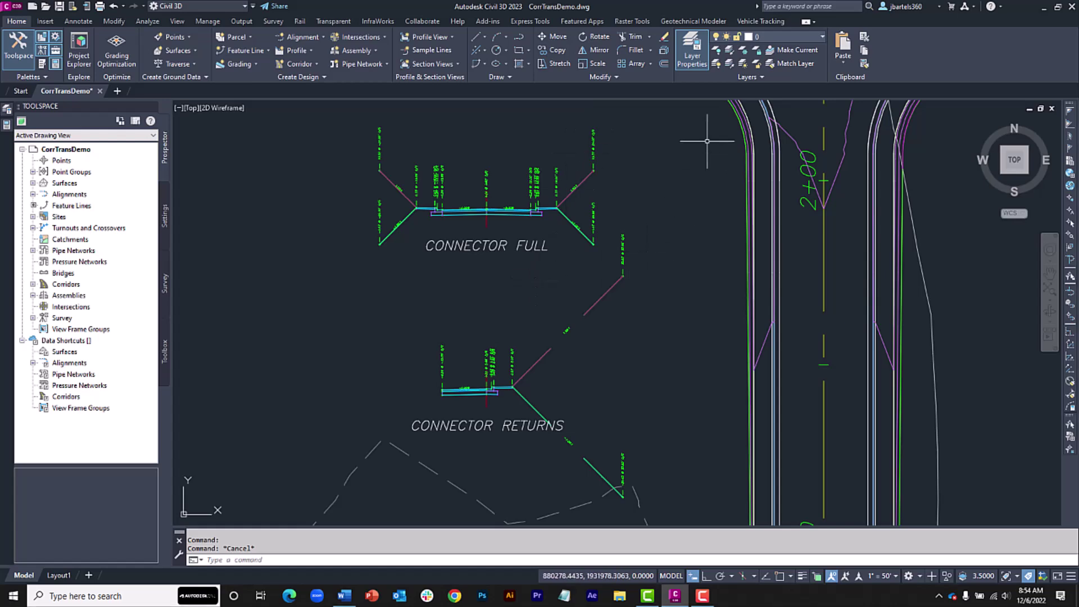
{"action": "mouse_move", "coordinate": [707, 140]}
{"action": "middle_mouse_down"}
{"action": "mouse_move", "coordinate": [646, 408]}
{"action": "mouse_move", "coordinate": [551, 487]}
{"action": "middle_mouse_up"}
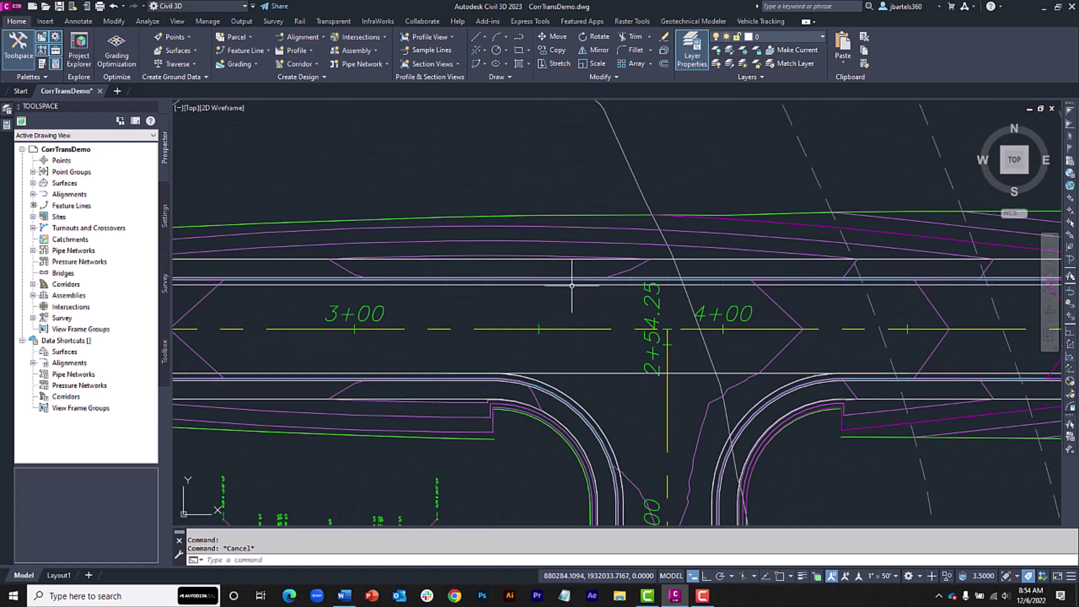
Move along the corridor from 4+00 to 8+00 and center the FIRST STREET FULL assembly.
{"action": "mouse_move", "coordinate": [572, 285]}
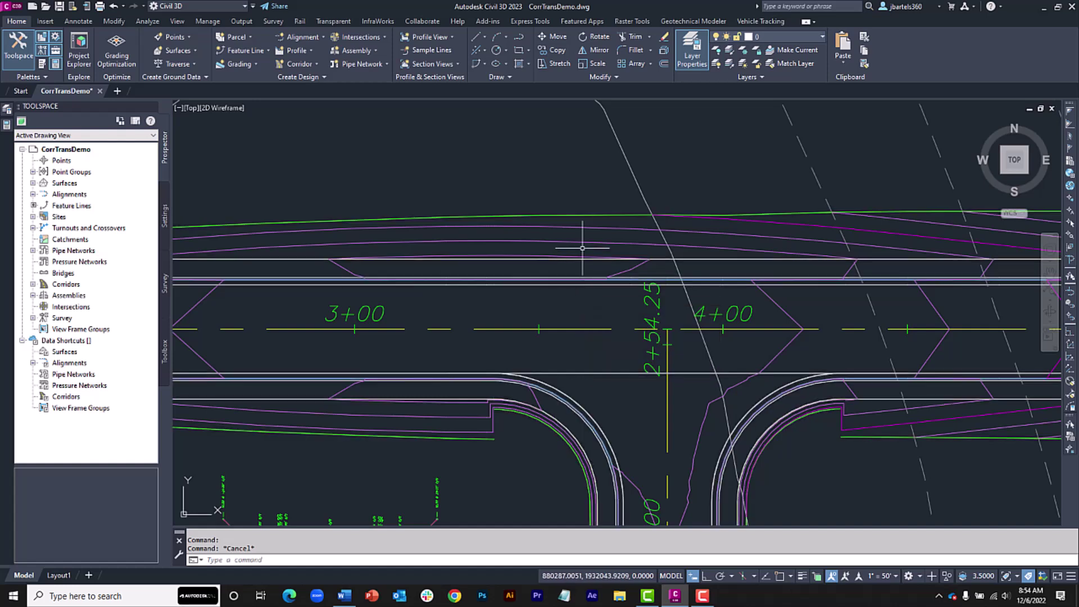
{"action": "mouse_move", "coordinate": [583, 241]}
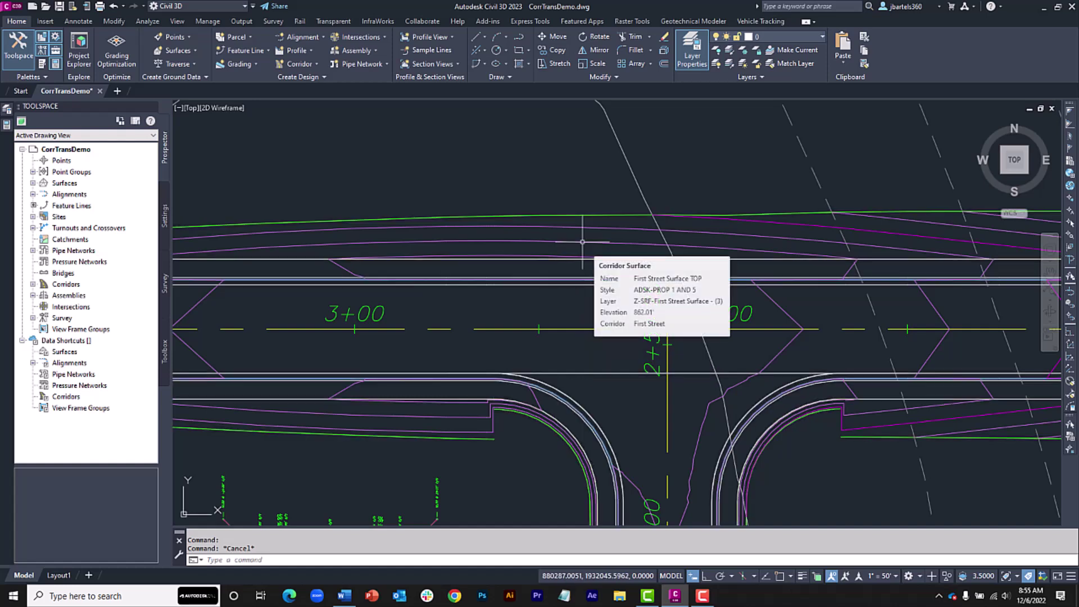
{"action": "scroll", "coordinate": [582, 241], "scroll_direction": "down", "scroll_amount": 3}
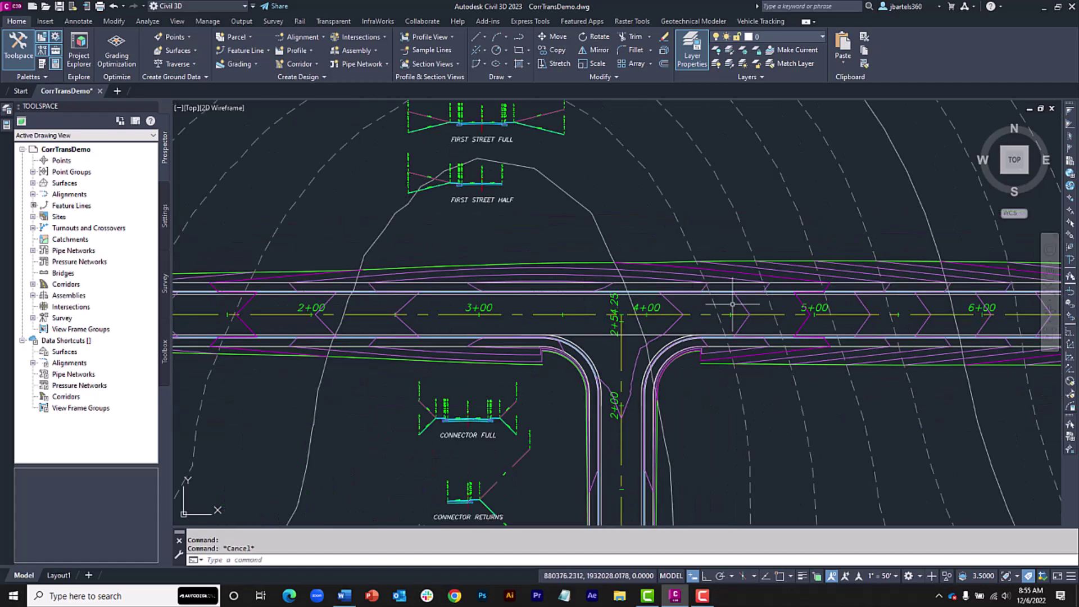
{"action": "middle_click_drag", "start_coordinate": [755, 304], "coordinate": [404, 285]}
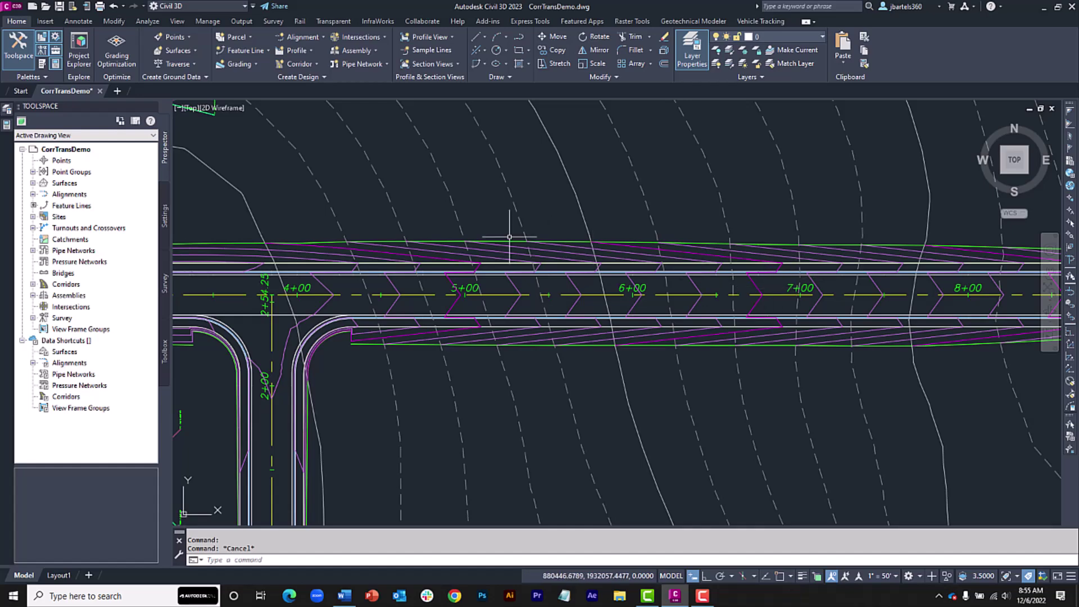
{"action": "scroll", "coordinate": [295, 207], "scroll_direction": "down", "scroll_amount": 3}
{"action": "middle_click_drag", "start_coordinate": [482, 259], "coordinate": [667, 337]}
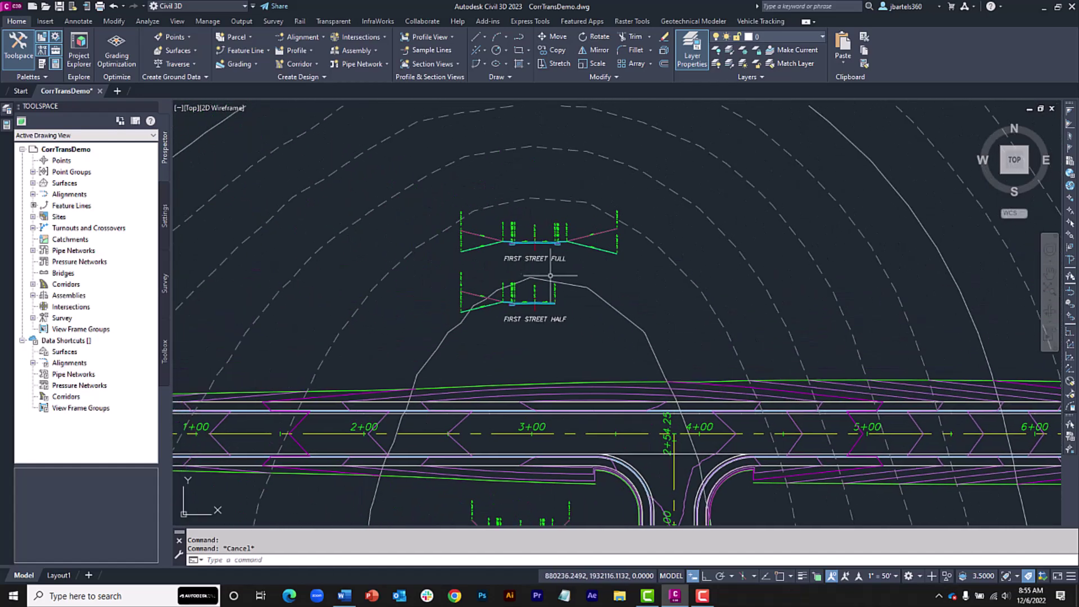
{"action": "scroll", "coordinate": [531, 256], "scroll_direction": "up", "scroll_amount": 3}
{"action": "scroll", "coordinate": [522, 236], "scroll_direction": "up", "scroll_amount": 5}
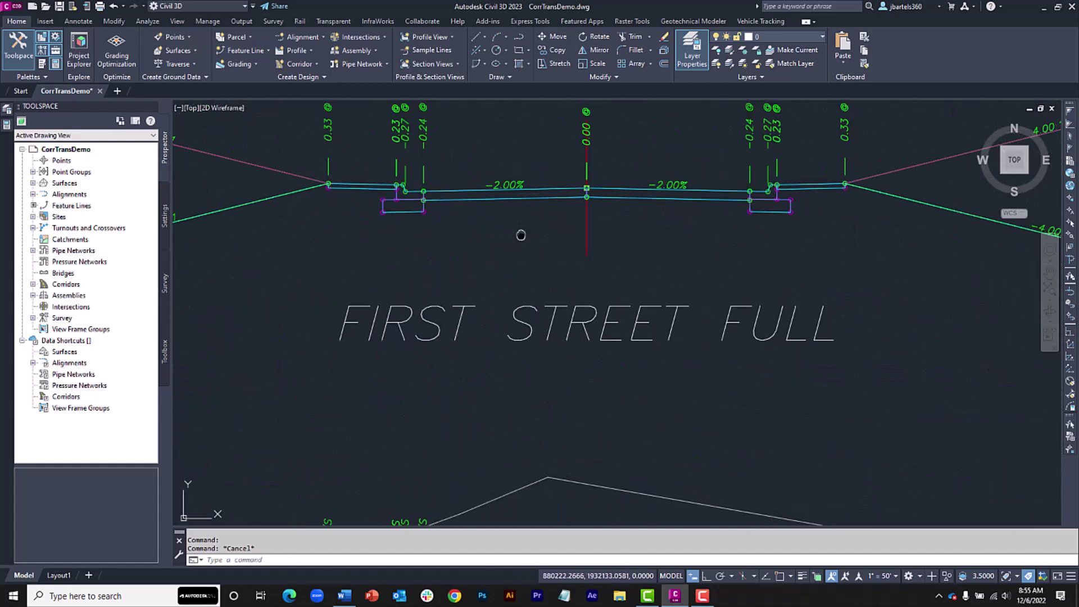
{"action": "middle_click_drag", "start_coordinate": [522, 238], "coordinate": [529, 341]}
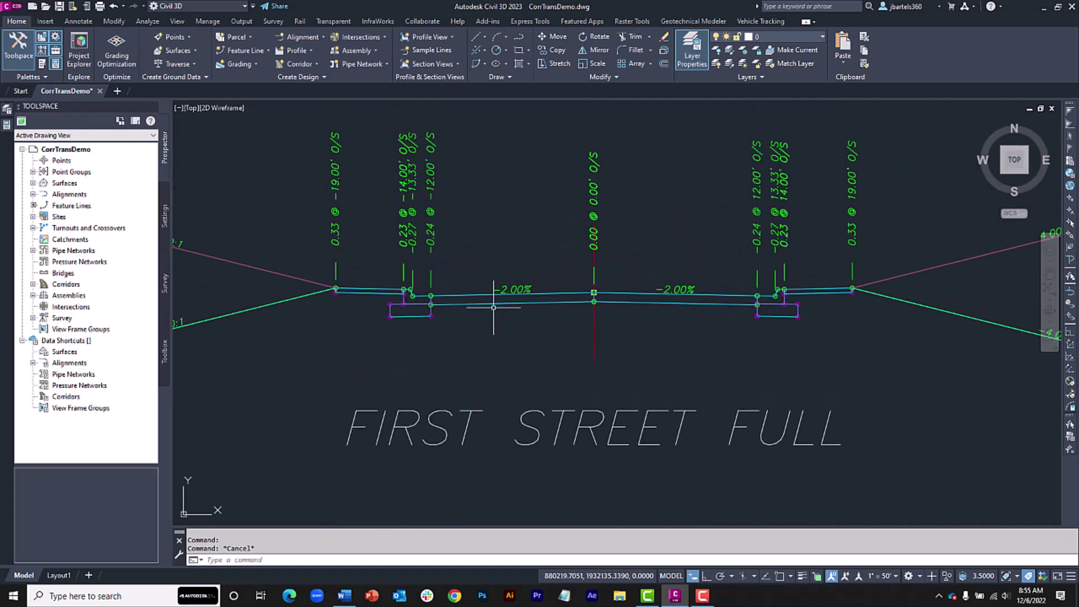
Select the First Street Full assembly, open the basic subassemblies palette, and review BasicLane's help.
{"action": "mouse_move", "coordinate": [493, 304]}
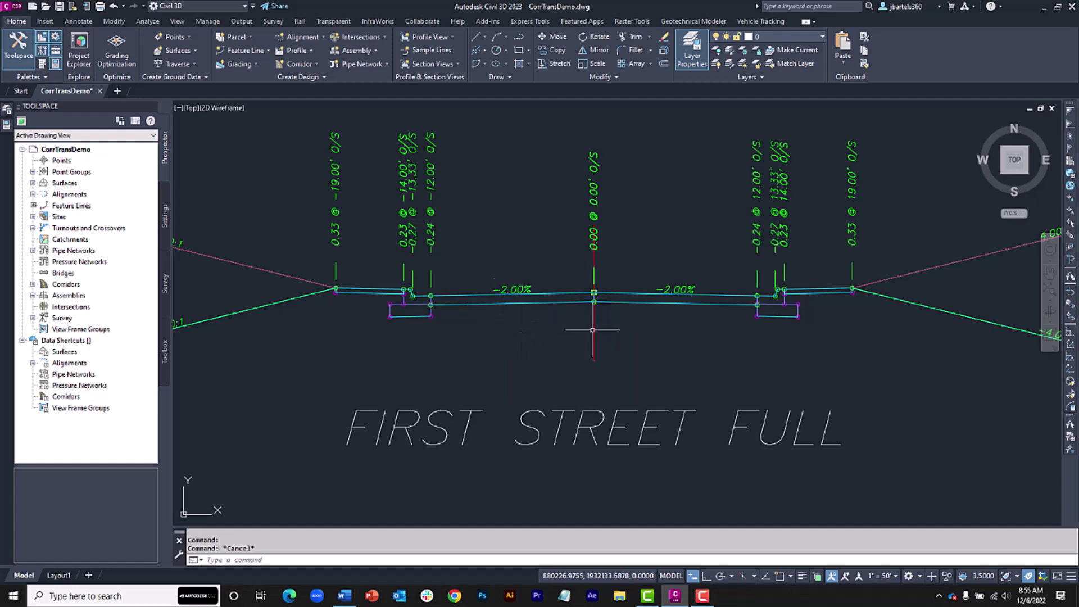
{"action": "left_click", "coordinate": [590, 329]}
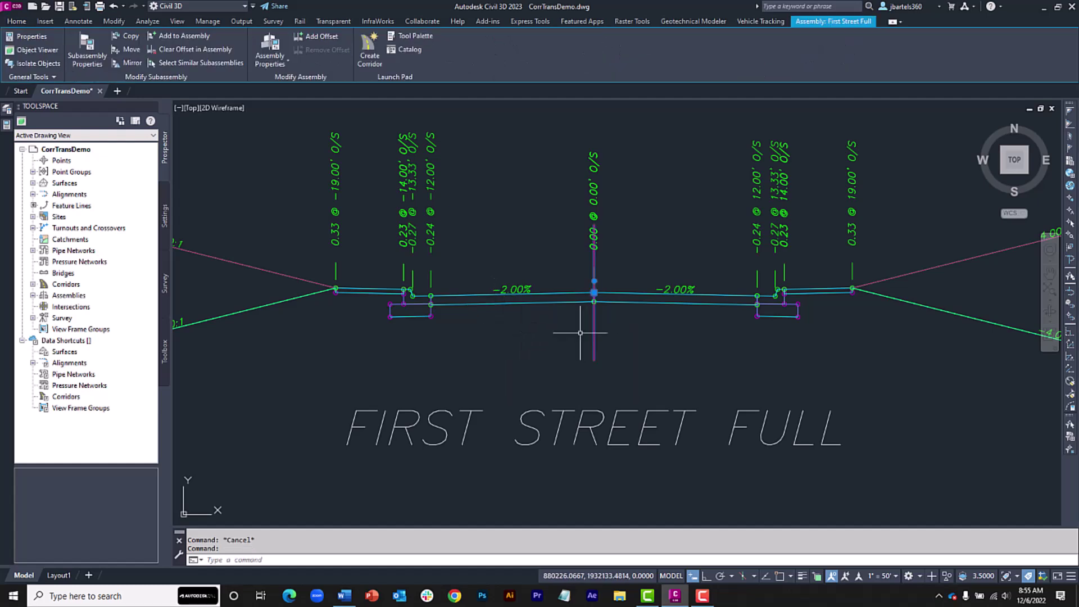
{"action": "left_click", "coordinate": [425, 35]}
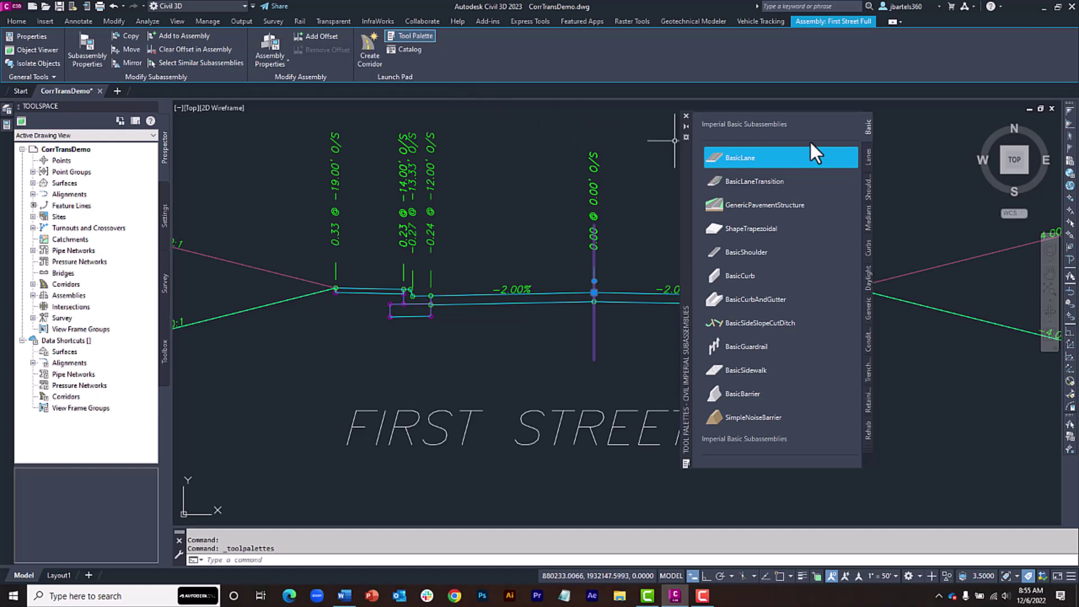
{"action": "right_click", "coordinate": [756, 156]}
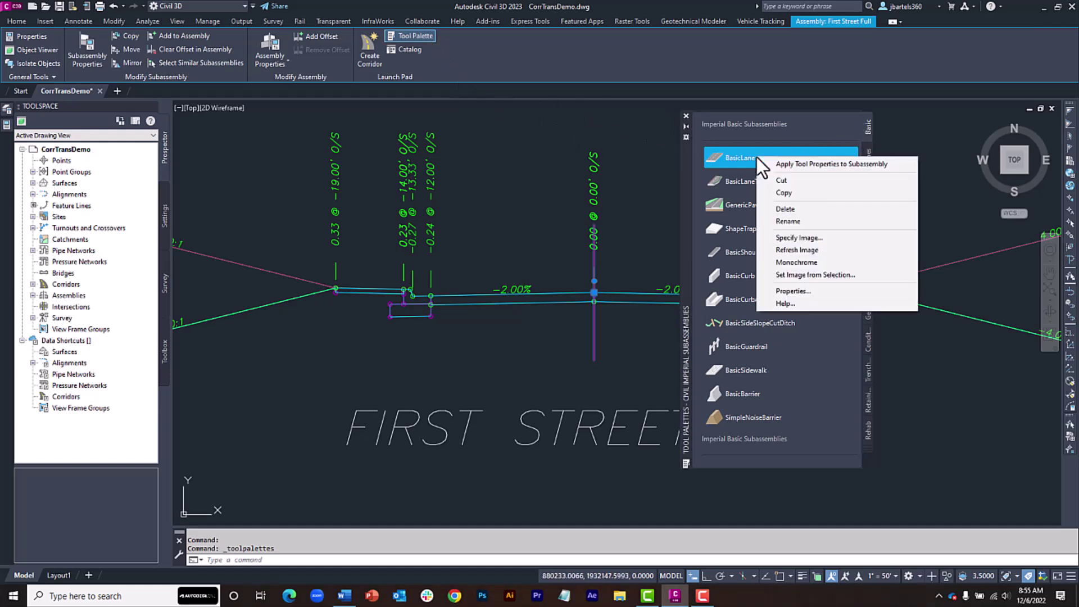
{"action": "left_click", "coordinate": [775, 302]}
{"action": "left_click_drag", "start_coordinate": [637, 216], "coordinate": [645, 271]}
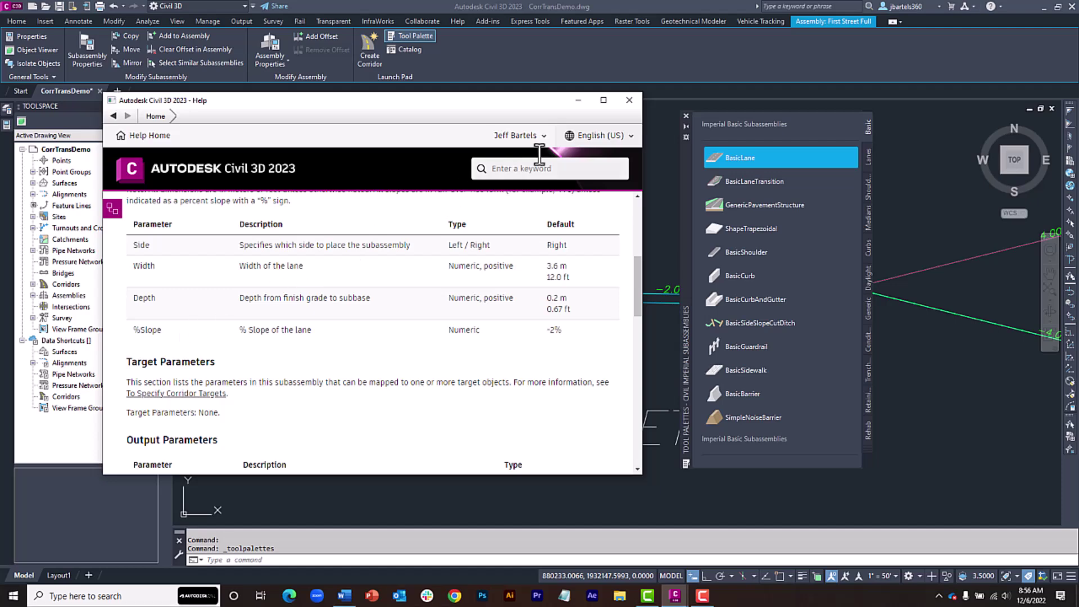
{"action": "left_click", "coordinate": [628, 100]}
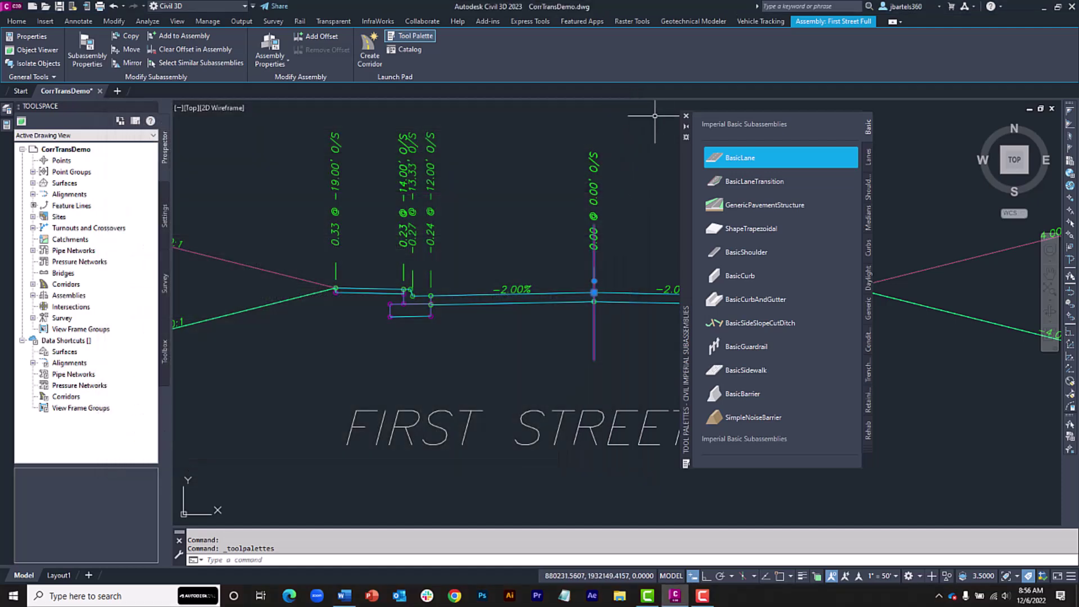
Close the subassembly palette and zoom out to the First Street corridor plan.
{"action": "left_click", "coordinate": [686, 116]}
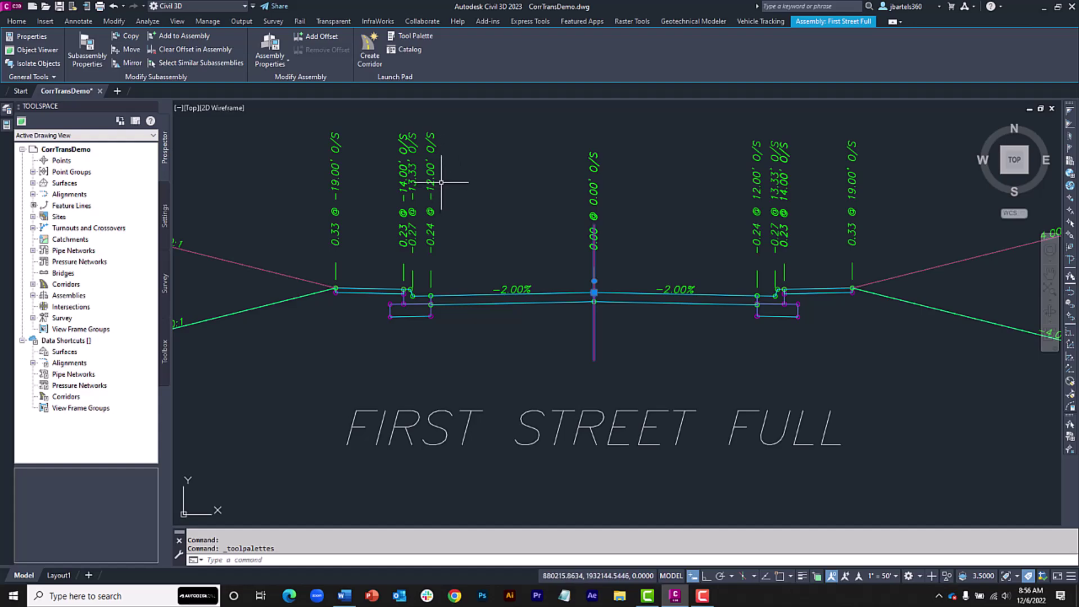
{"action": "scroll", "coordinate": [674, 332], "scroll_direction": "down", "scroll_amount": 5}
{"action": "scroll", "coordinate": [810, 342], "scroll_direction": "down", "scroll_amount": 3}
{"action": "mouse_move", "coordinate": [809, 342]}
{"action": "middle_mouse_down"}
{"action": "mouse_move", "coordinate": [655, 272]}
{"action": "mouse_move", "coordinate": [532, 118]}
{"action": "mouse_move", "coordinate": [503, 127]}
{"action": "mouse_move", "coordinate": [557, 174]}
{"action": "mouse_move", "coordinate": [506, 217]}
{"action": "middle_mouse_up"}
{"action": "scroll", "coordinate": [503, 127], "scroll_direction": "down", "scroll_amount": 2}
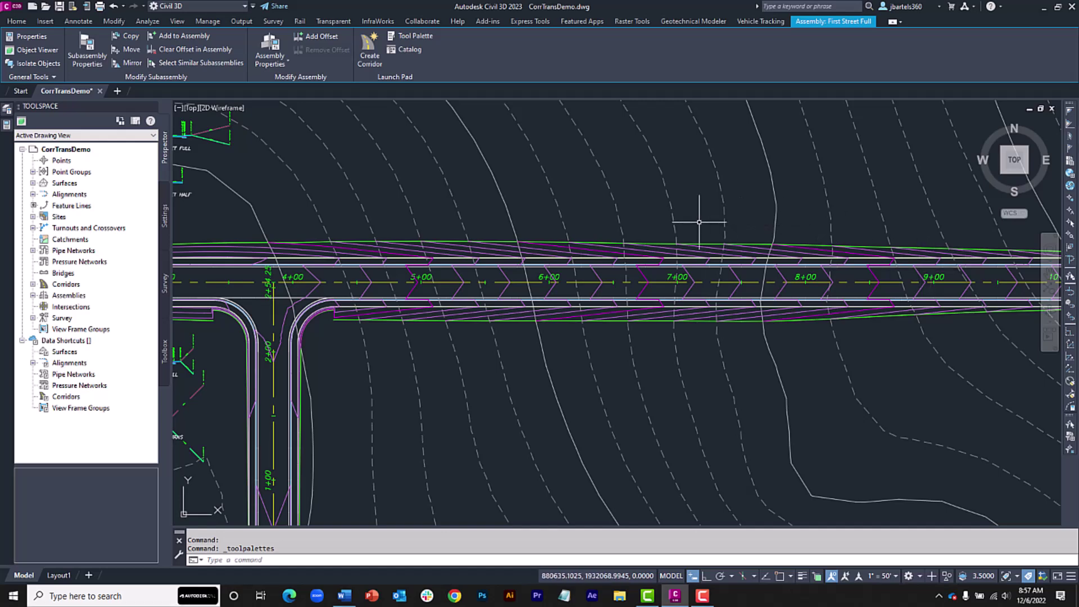
Set the First Street corridor's code set style to ADSK-WORKING, then reselect the corridor.
{"action": "left_click", "coordinate": [616, 238]}
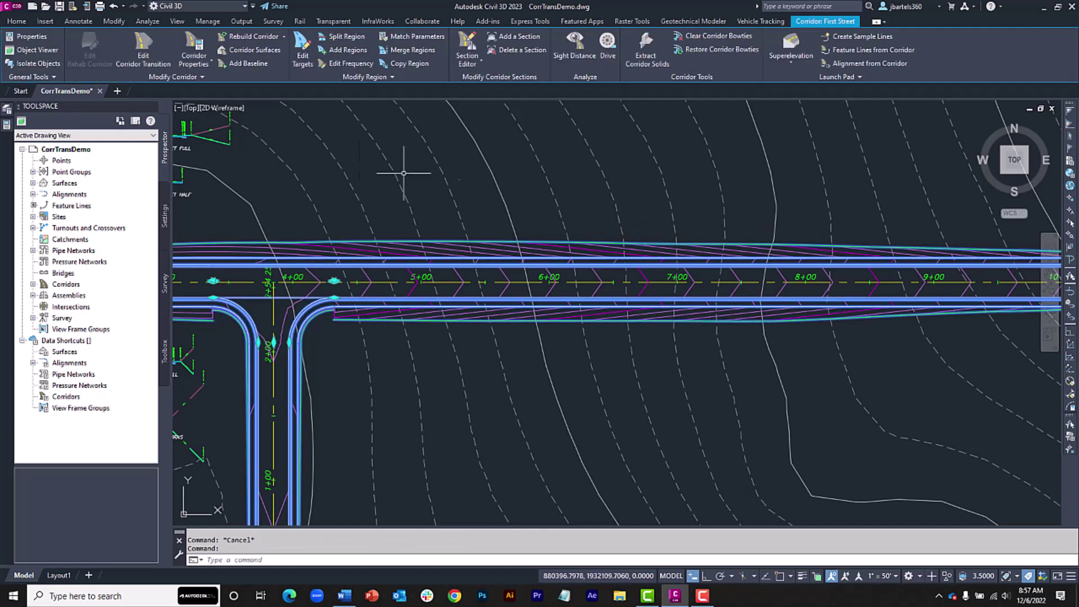
{"action": "left_click", "coordinate": [7, 124]}
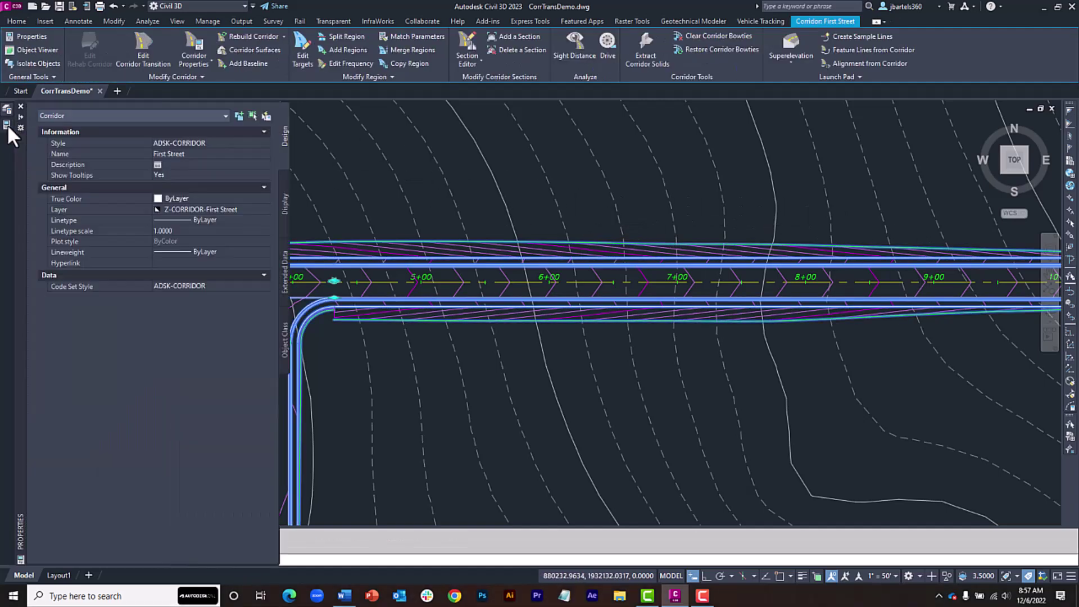
{"action": "left_click", "coordinate": [222, 283]}
{"action": "left_click", "coordinate": [222, 284]}
{"action": "left_click", "coordinate": [221, 297]}
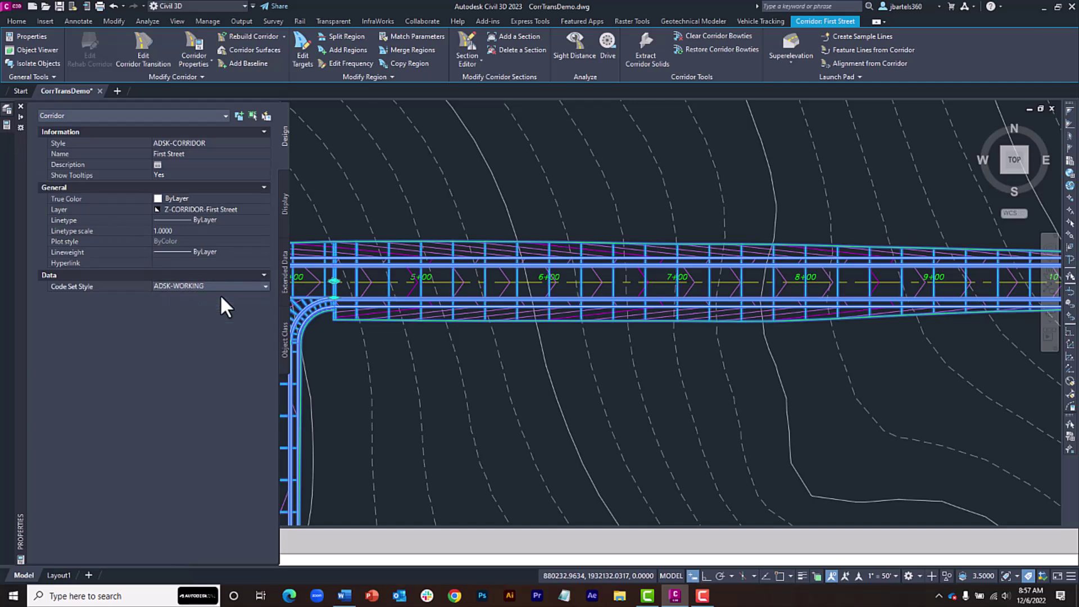
{"action": "key", "text": "Escape"}
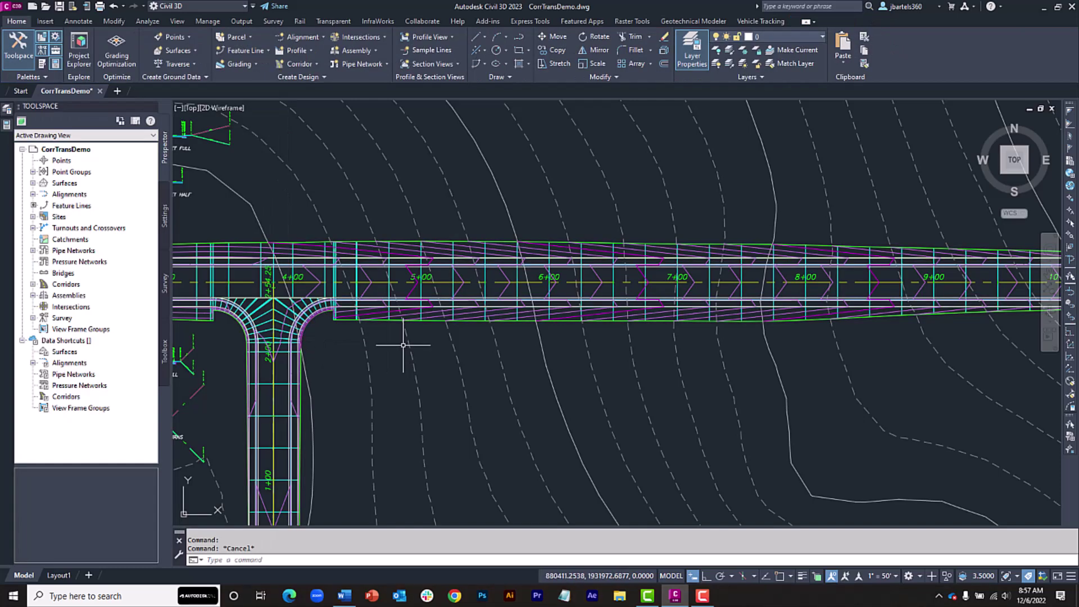
{"action": "left_click", "coordinate": [385, 322]}
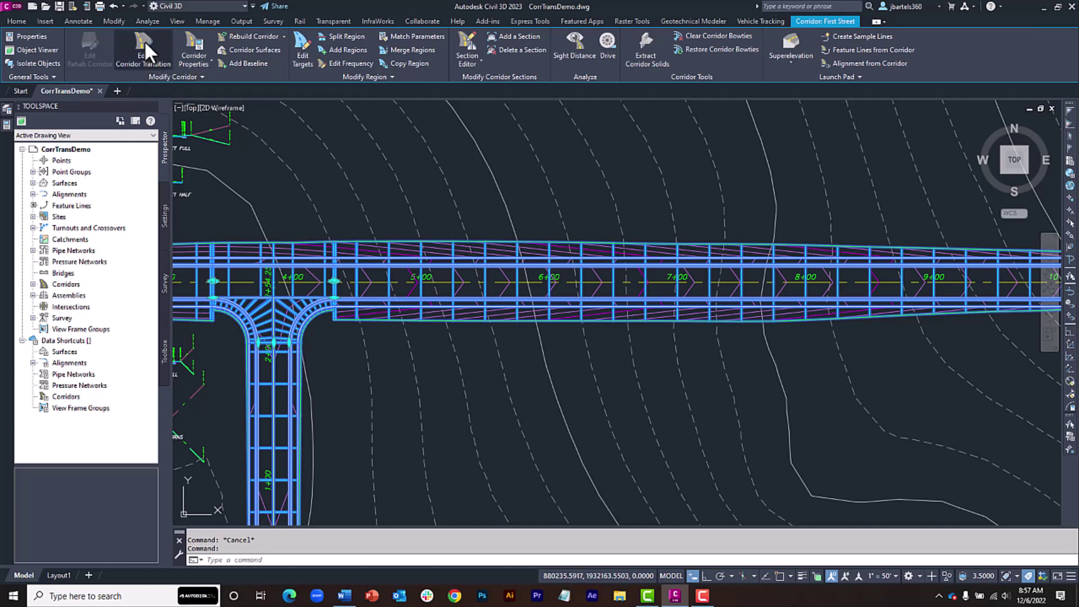
Start a corridor transition on the First Street baseline for the BasicLane Width parameter.
{"action": "left_click", "coordinate": [144, 41]}
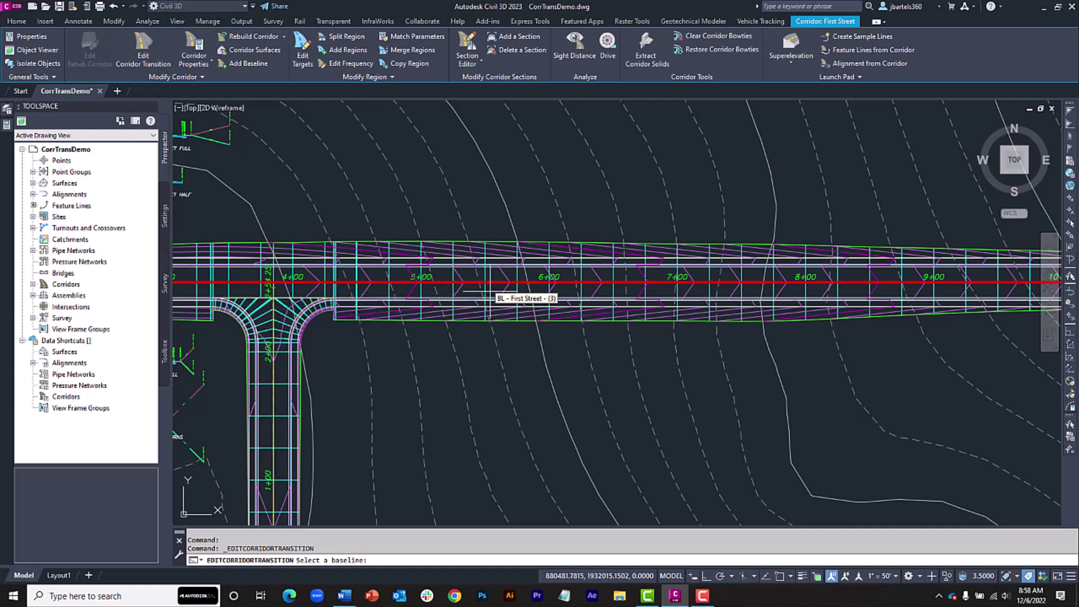
{"action": "left_click", "coordinate": [471, 290]}
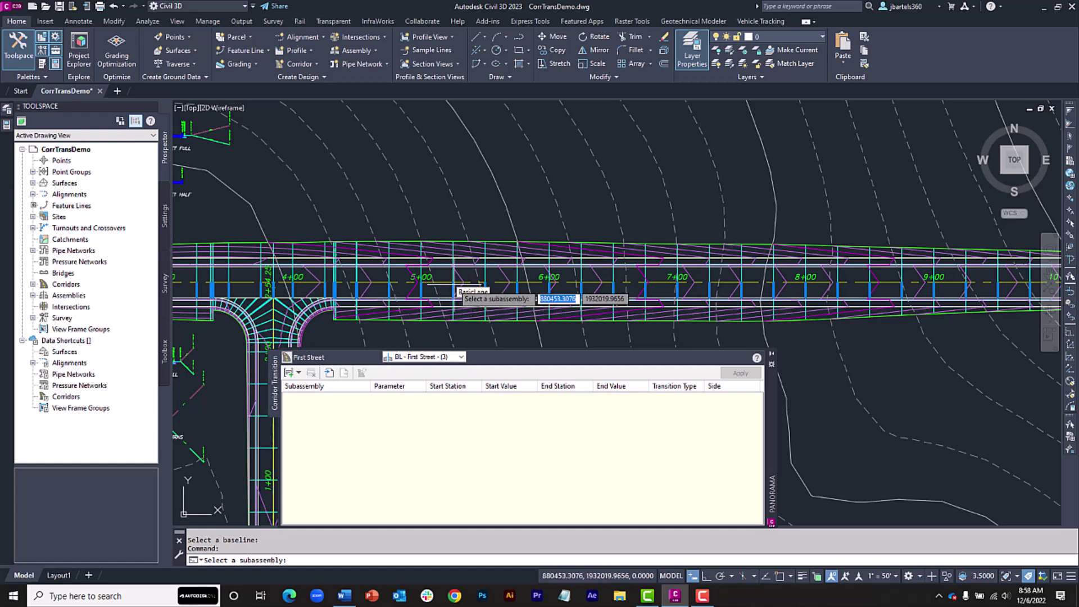
{"action": "scroll", "coordinate": [438, 292], "scroll_direction": "up", "scroll_amount": 5}
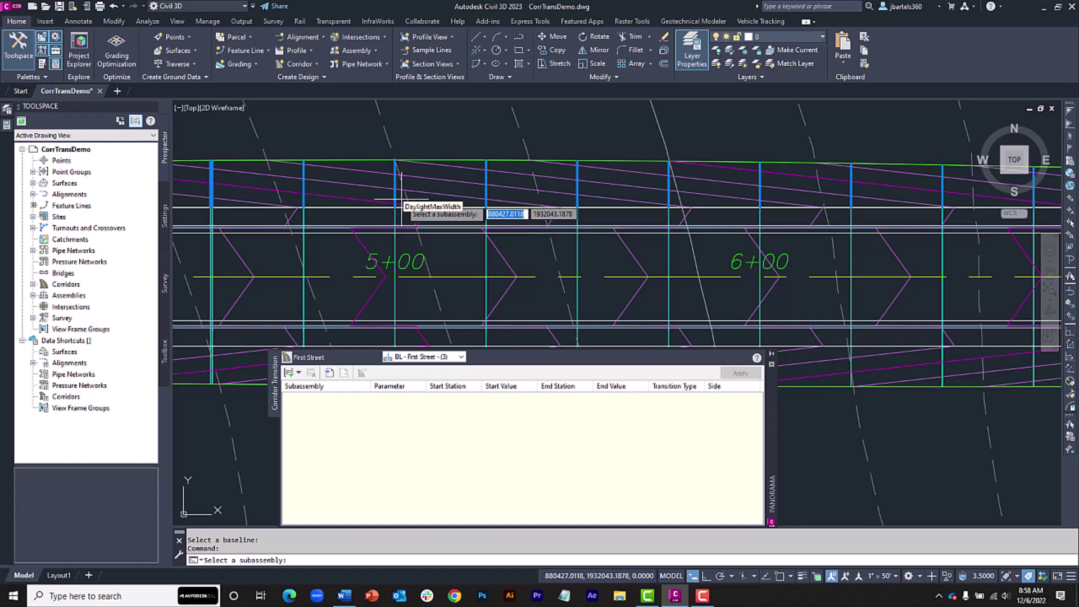
{"action": "left_click", "coordinate": [403, 248]}
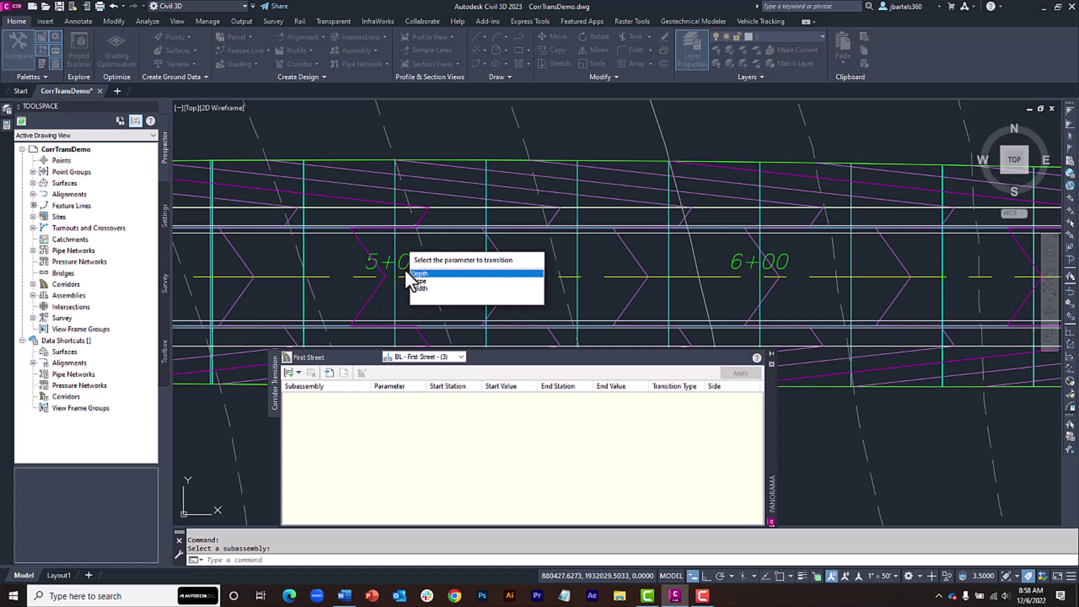
{"action": "left_click", "coordinate": [419, 288]}
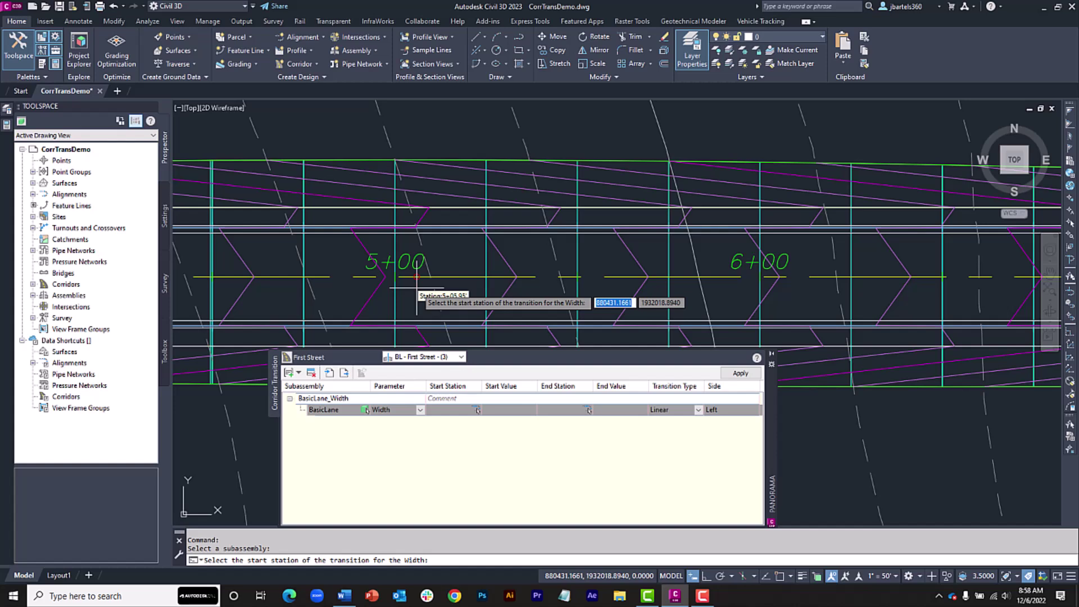
Define a linear width transition from 12' at station 500 to 24' at station 600.
{"action": "type", "text": "500"}
{"action": "key", "text": "Return"}
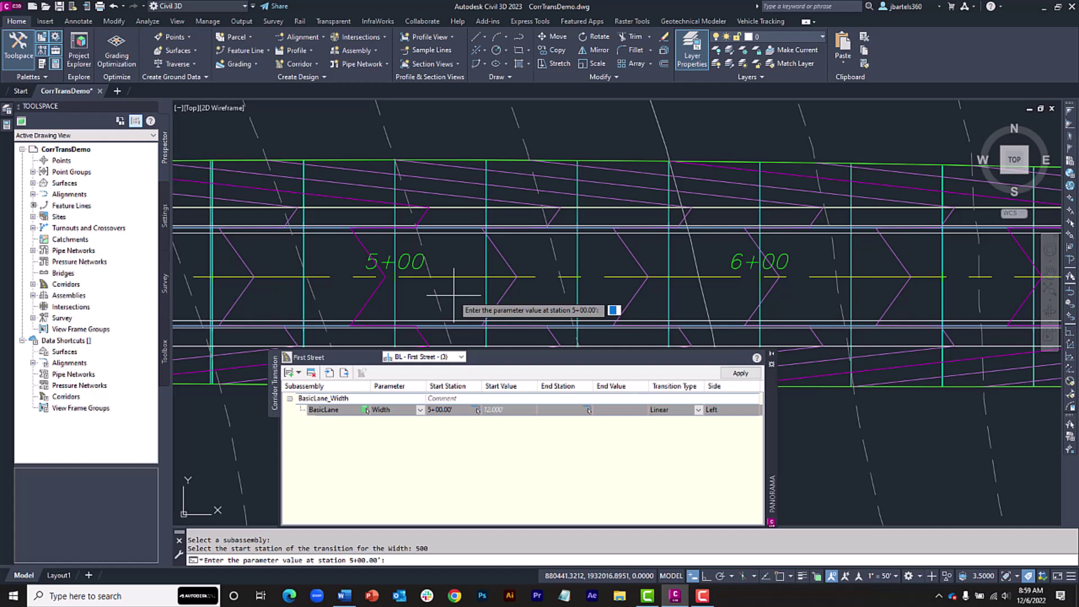
{"action": "type", "text": "12"}
{"action": "key", "text": "Return"}
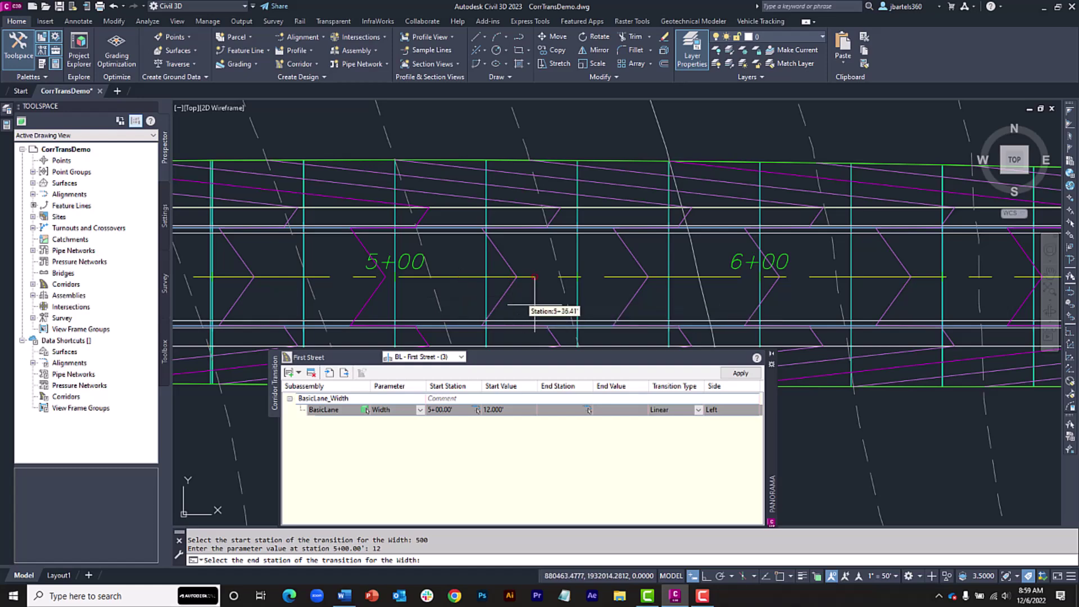
{"action": "type", "text": "600"}
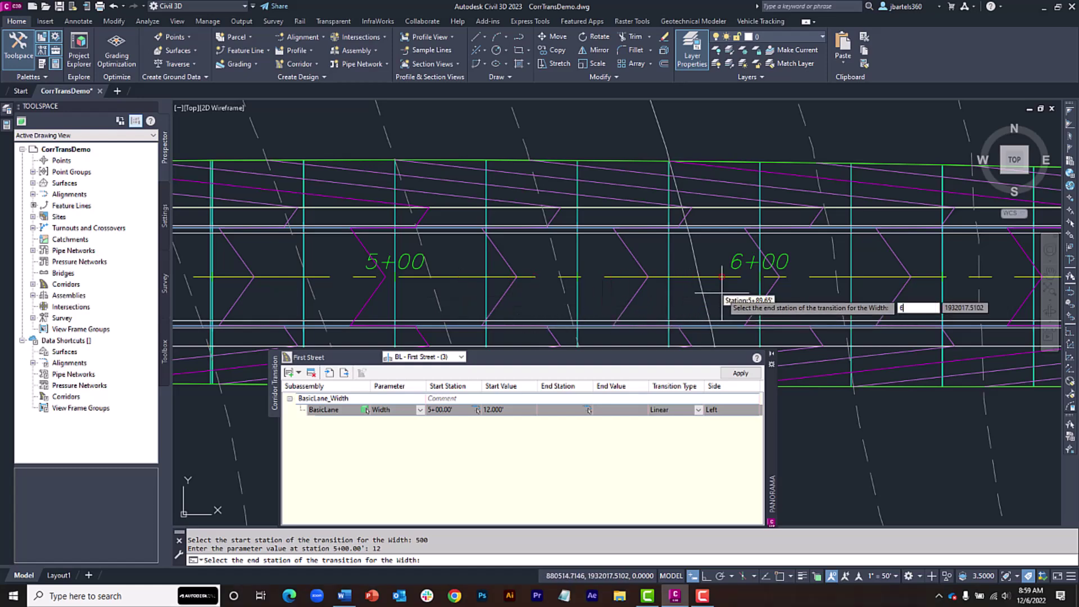
{"action": "key", "text": "Return"}
{"action": "scroll", "coordinate": [722, 292], "scroll_direction": "down", "scroll_amount": 4}
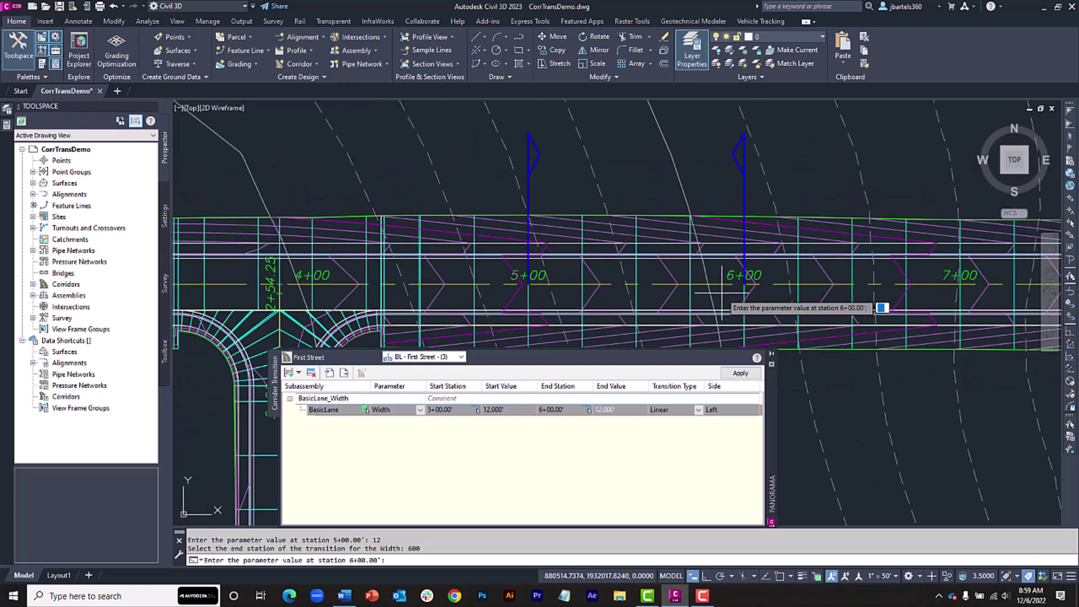
{"action": "middle_click_drag", "start_coordinate": [722, 292], "coordinate": [563, 292]}
{"action": "type", "text": "24"}
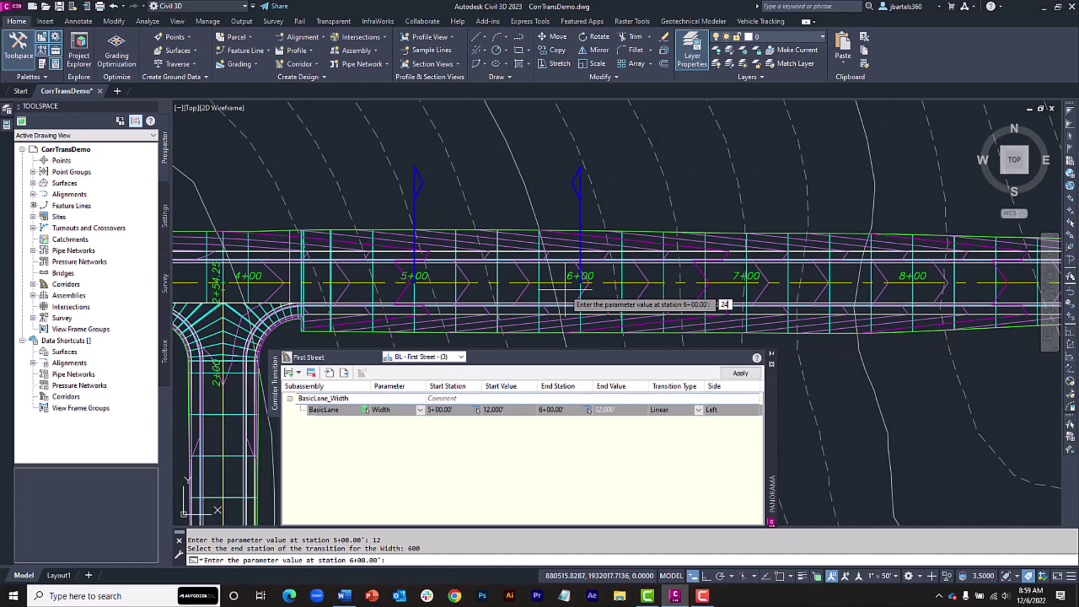
{"action": "key", "text": "Return"}
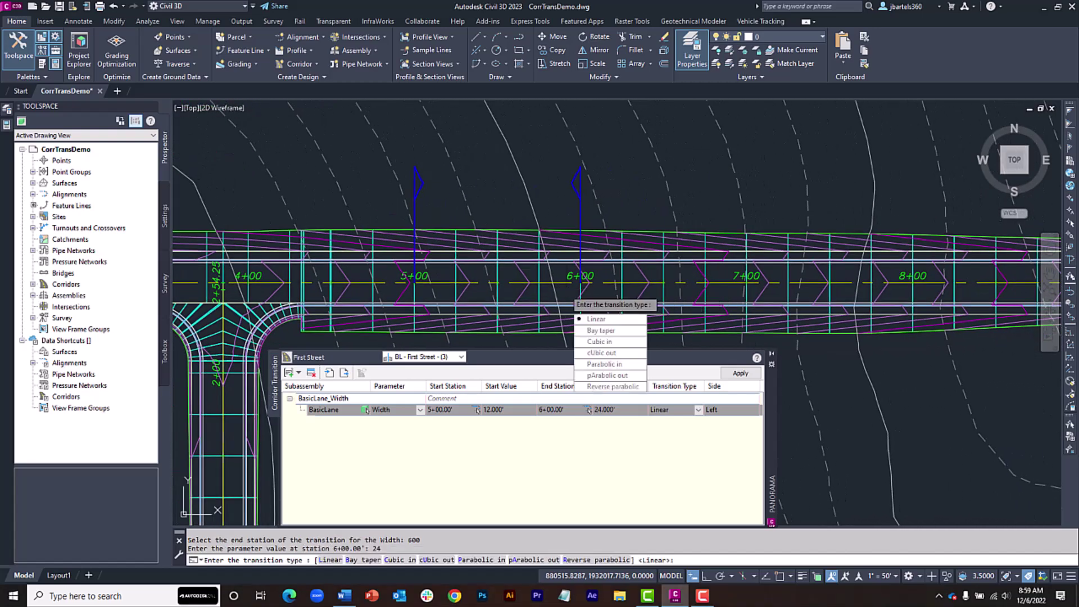
{"action": "left_click", "coordinate": [593, 319]}
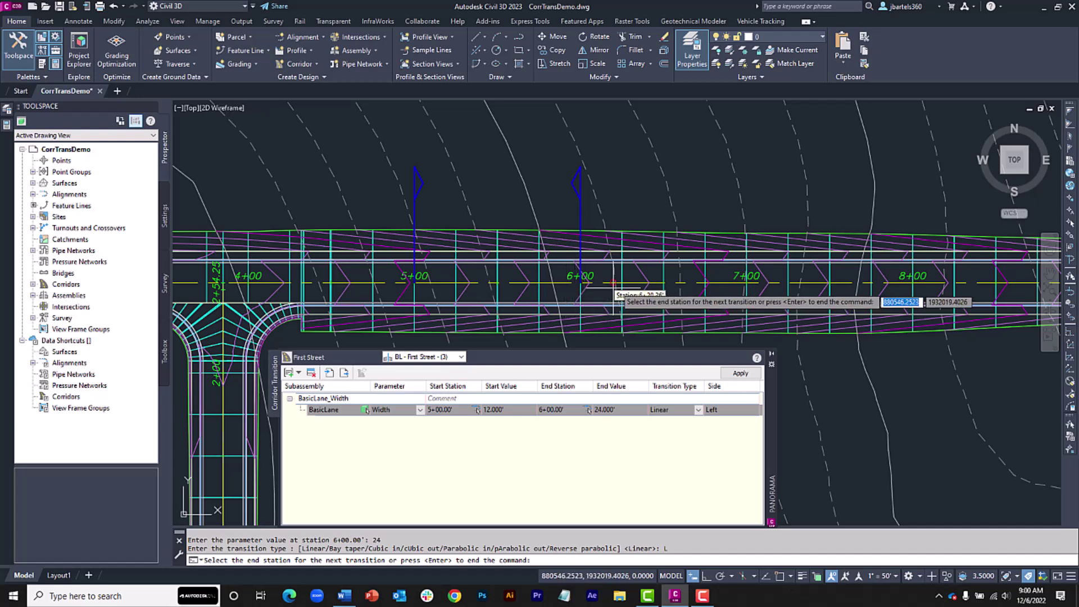
Hold the lane width at 24' through station 800 with a linear transition.
{"action": "type", "text": "800"}
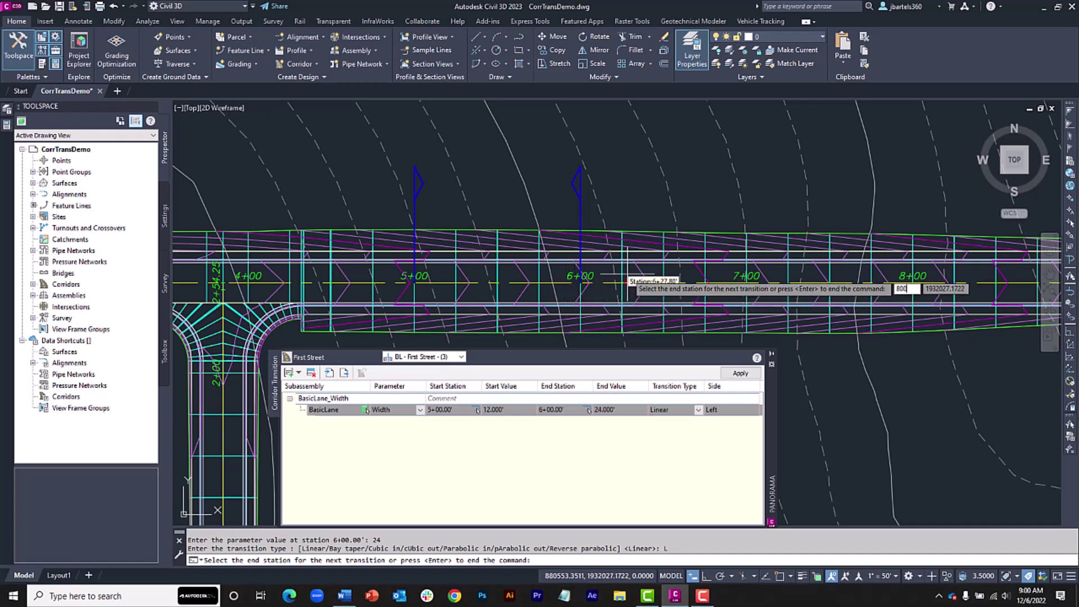
{"action": "key", "text": "Return"}
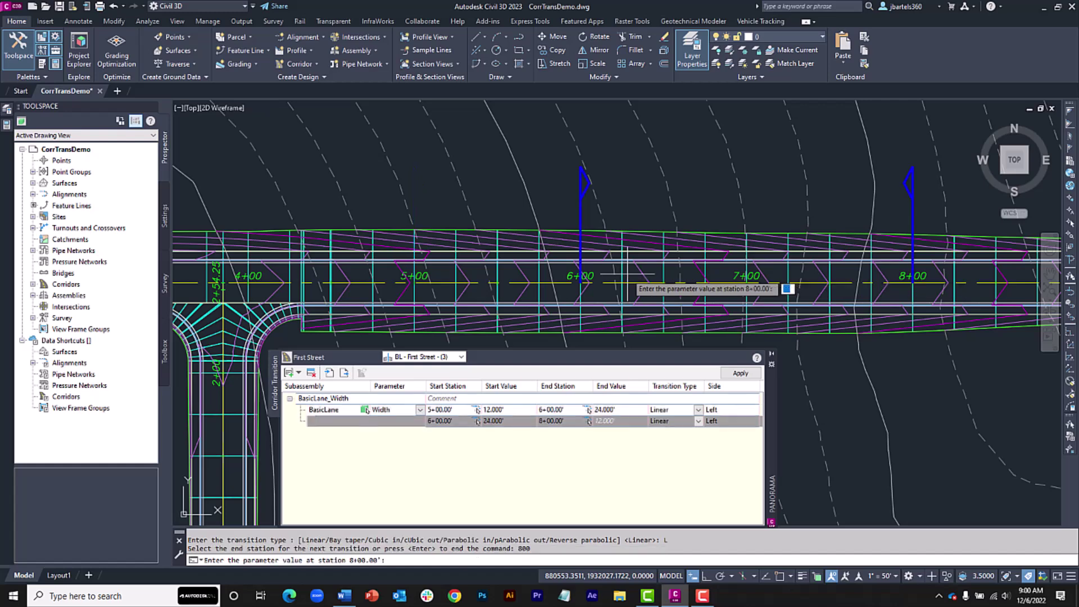
{"action": "type", "text": "24"}
{"action": "key", "text": "Return"}
{"action": "left_click", "coordinate": [653, 305]}
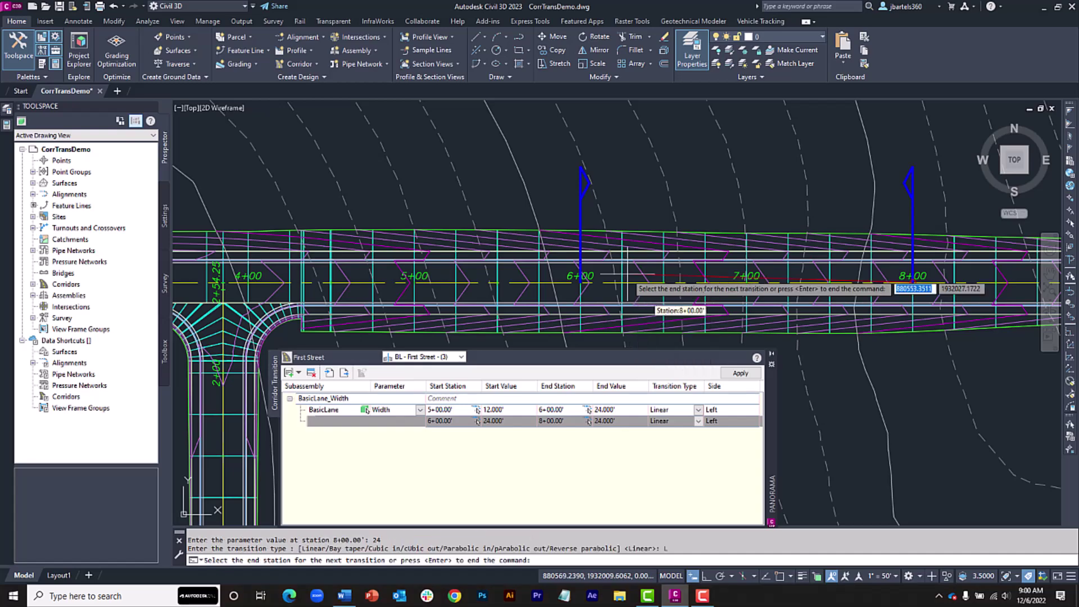
Taper the lane linearly back to 12' at station 900.
{"action": "mouse_move", "coordinate": [687, 275]}
{"action": "middle_mouse_down"}
{"action": "mouse_move", "coordinate": [598, 260]}
{"action": "mouse_move", "coordinate": [537, 273]}
{"action": "middle_mouse_up"}
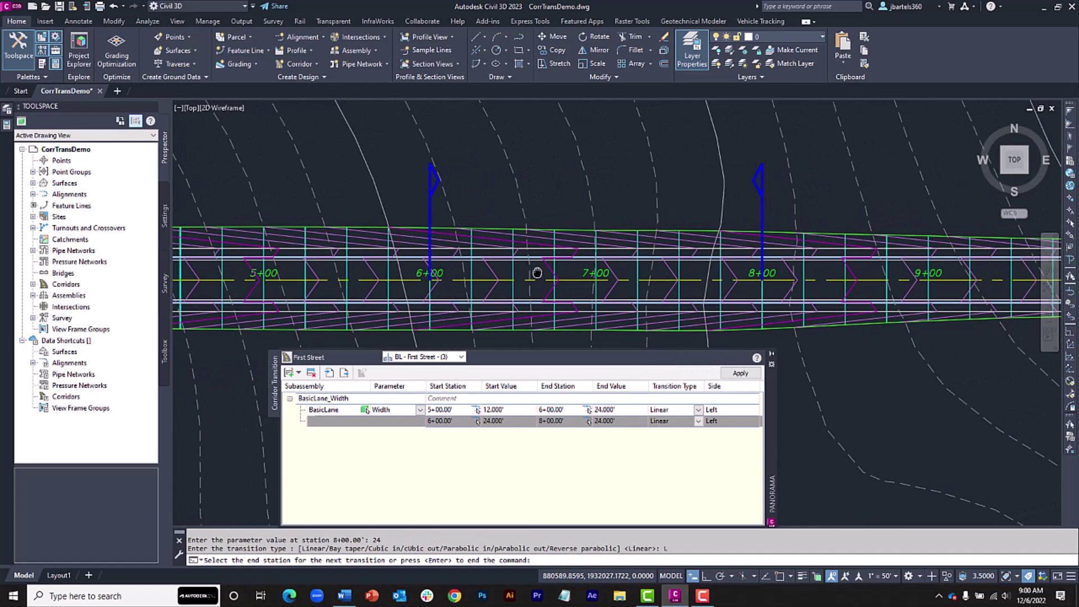
{"action": "type", "text": "900"}
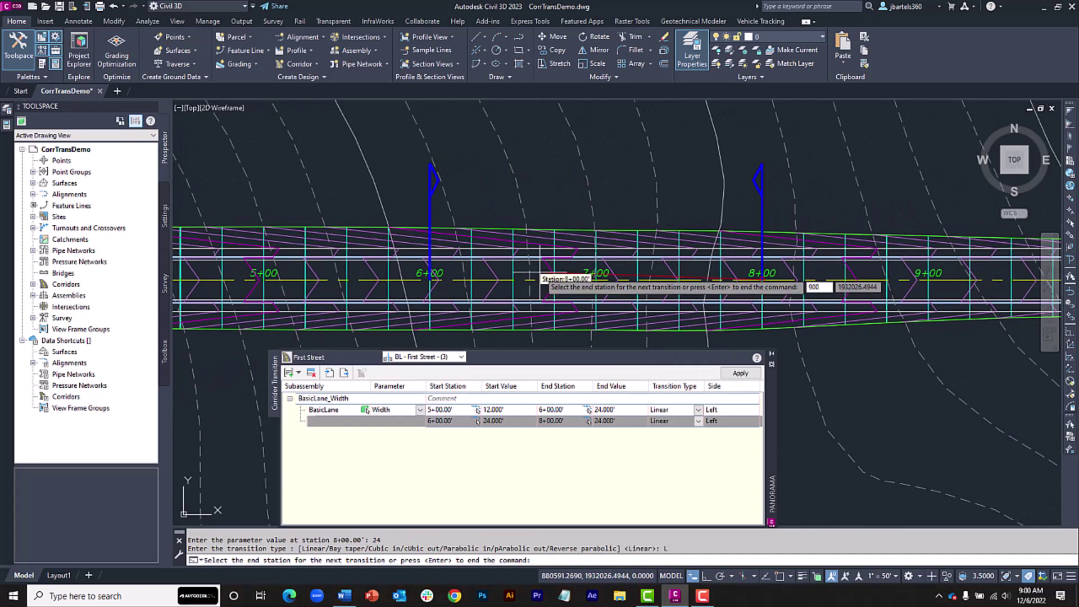
{"action": "key", "text": "Return"}
{"action": "type", "text": "12"}
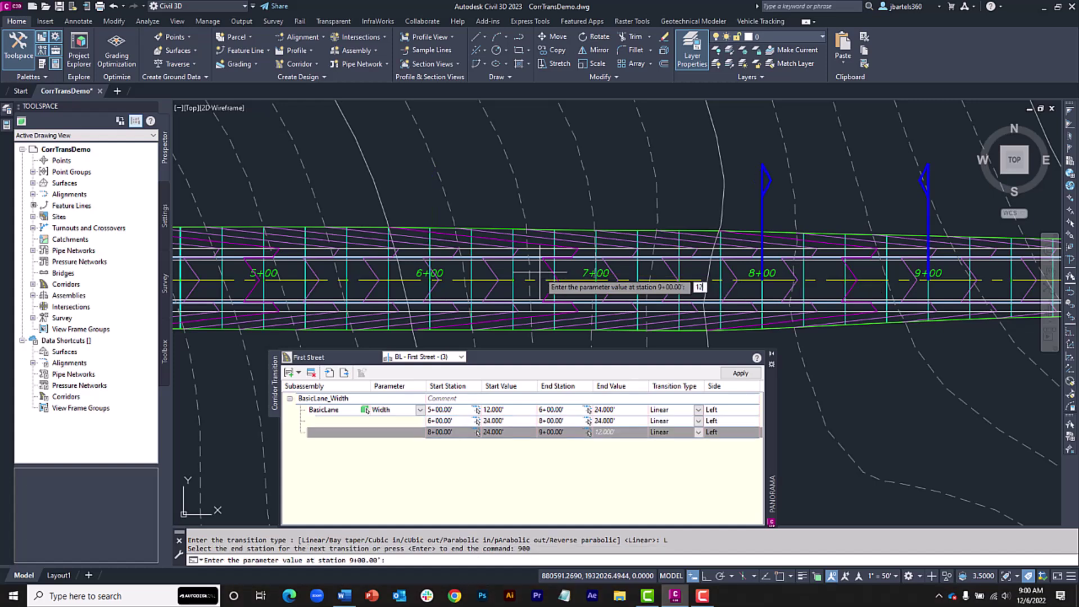
{"action": "key", "text": "Return"}
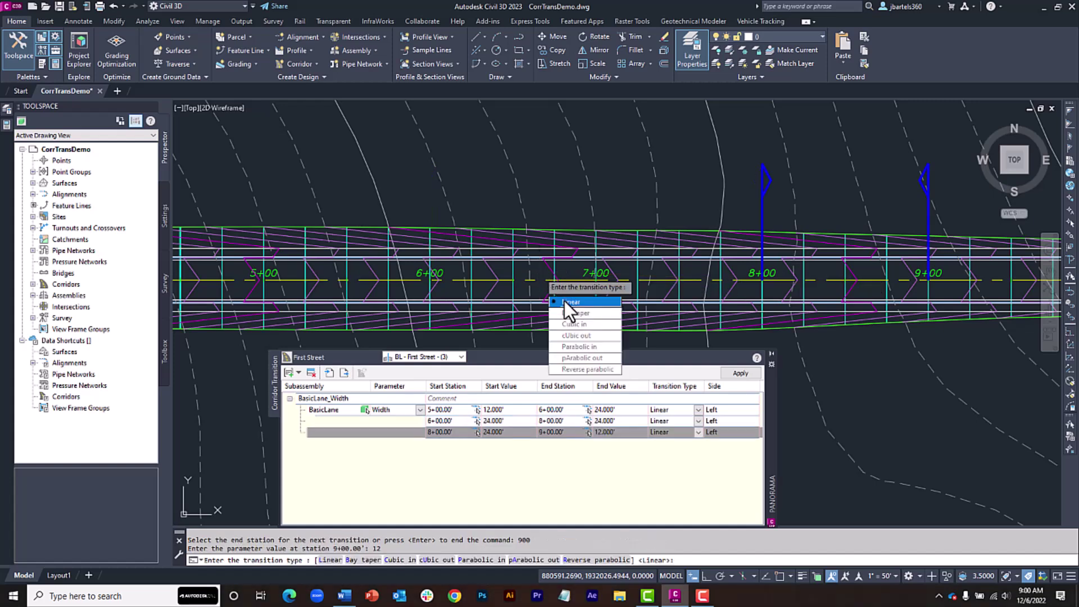
{"action": "left_click", "coordinate": [565, 302]}
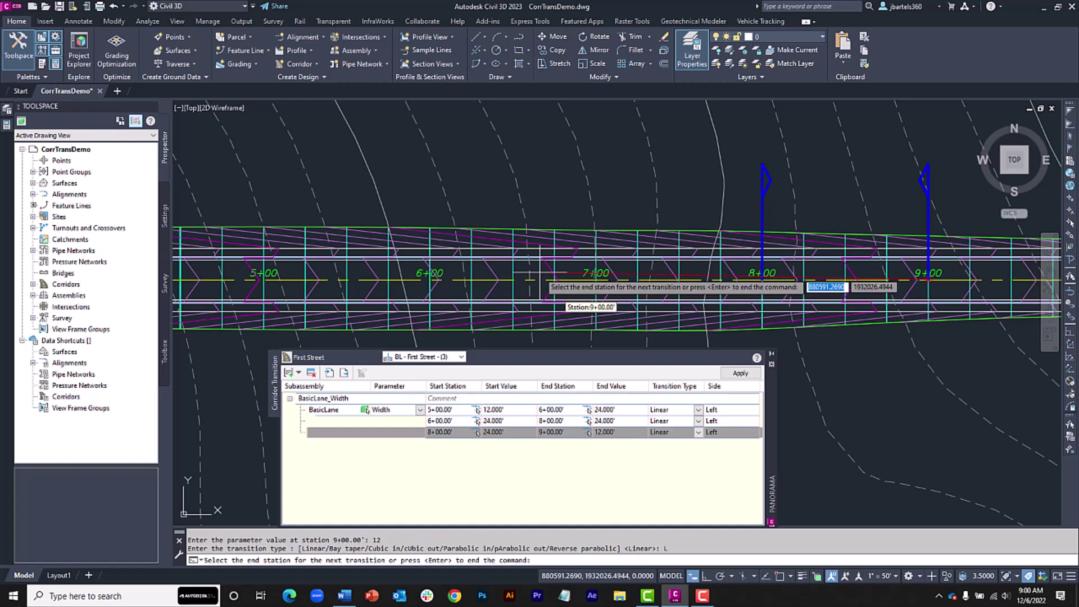
End the transition command, apply the width transitions, and regenerate with REA.
{"action": "key", "text": "Return"}
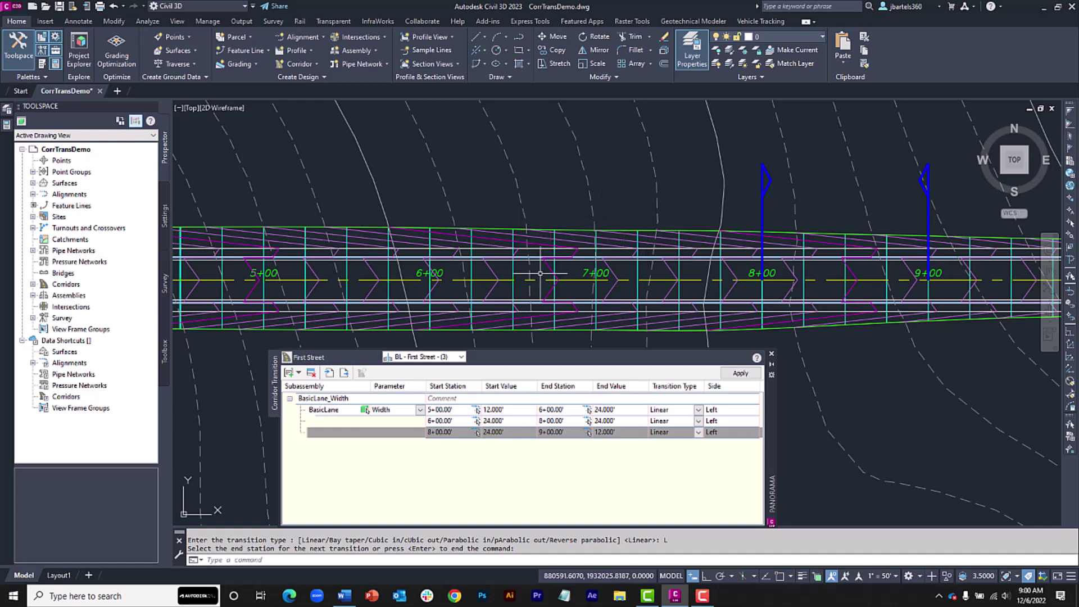
{"action": "left_click", "coordinate": [733, 373]}
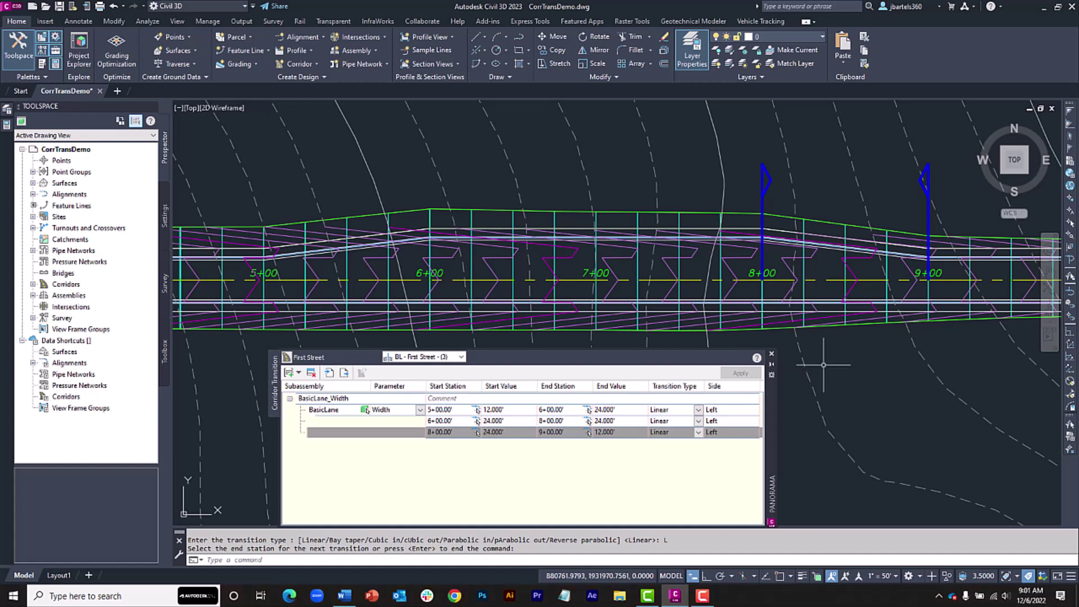
{"action": "type", "text": "REA"}
{"action": "key", "text": "Return"}
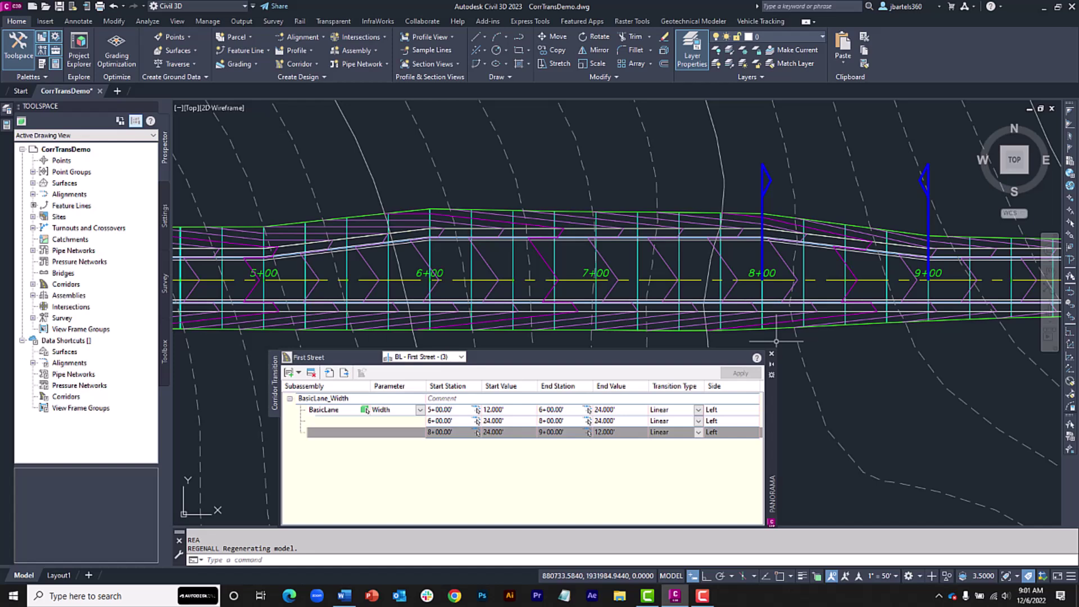
{"action": "left_click", "coordinate": [343, 400]}
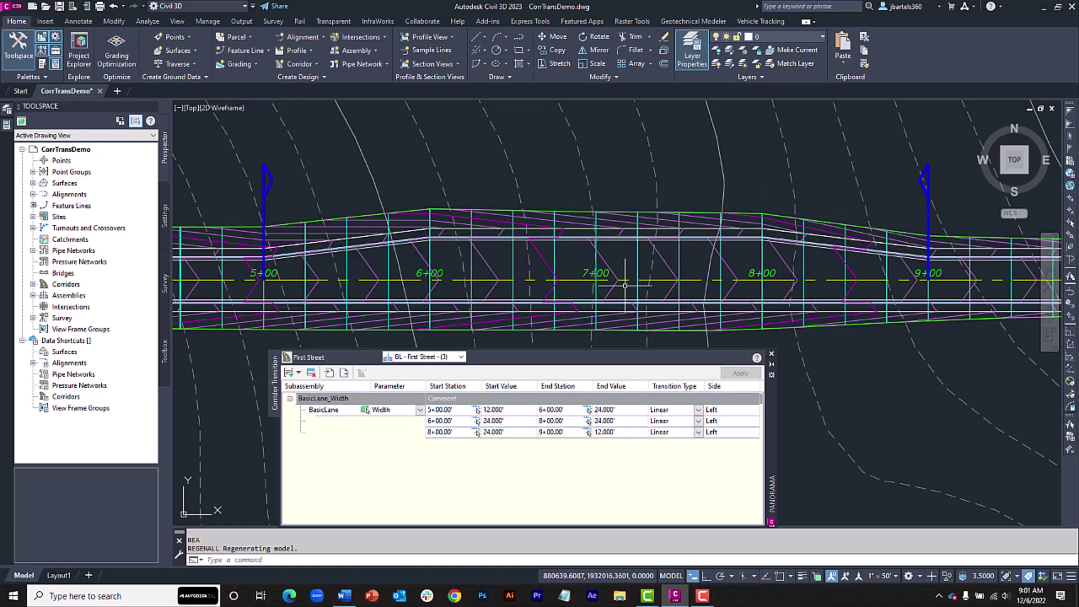
{"action": "left_click", "coordinate": [356, 400]}
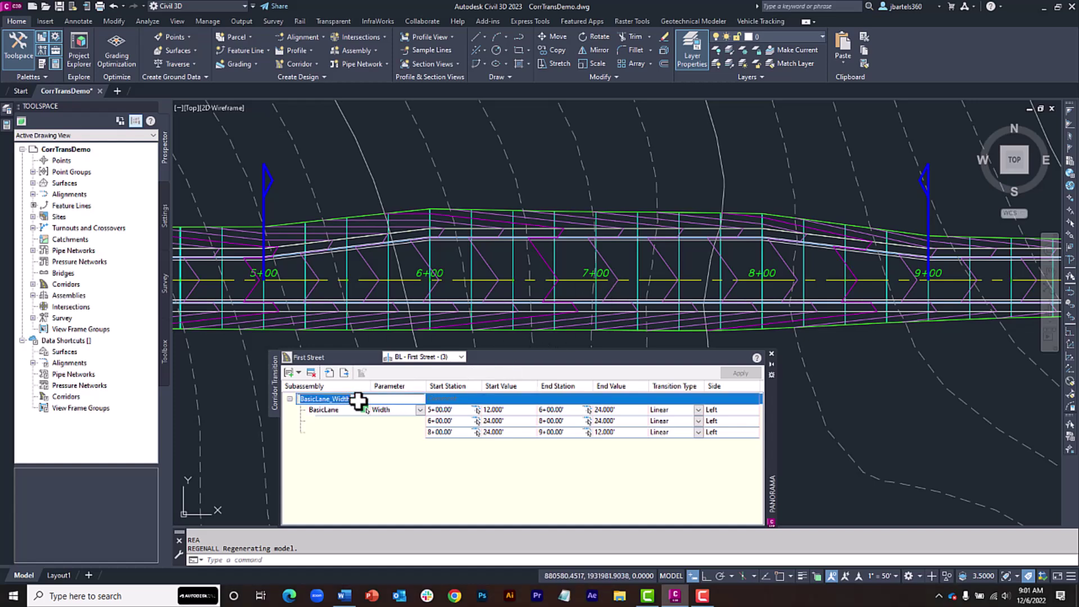
{"action": "key", "text": "Return"}
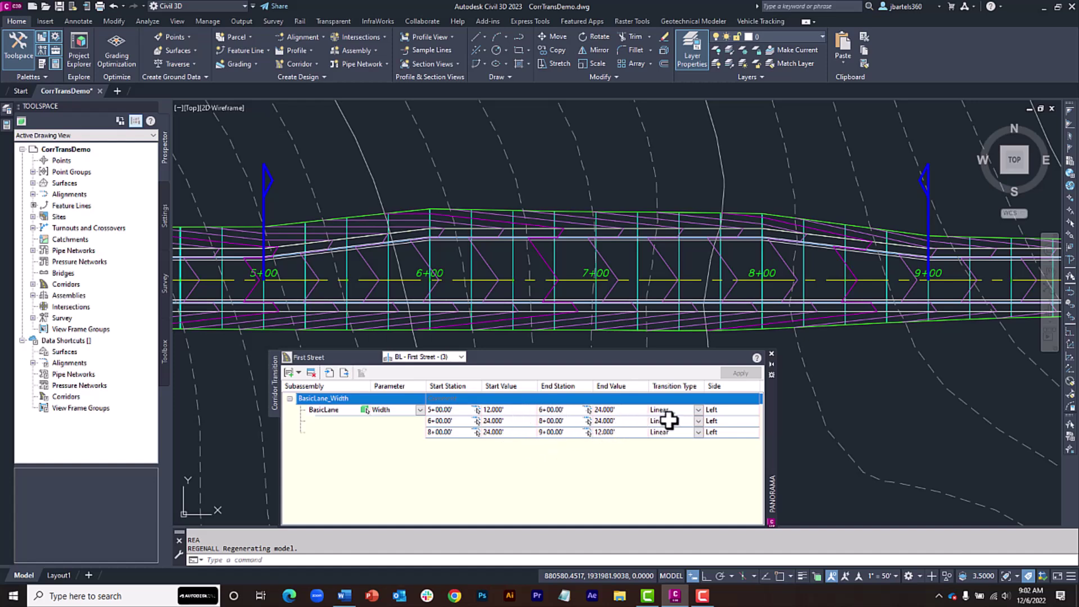
{"action": "left_click", "coordinate": [699, 410]}
{"action": "left_click", "coordinate": [703, 422]}
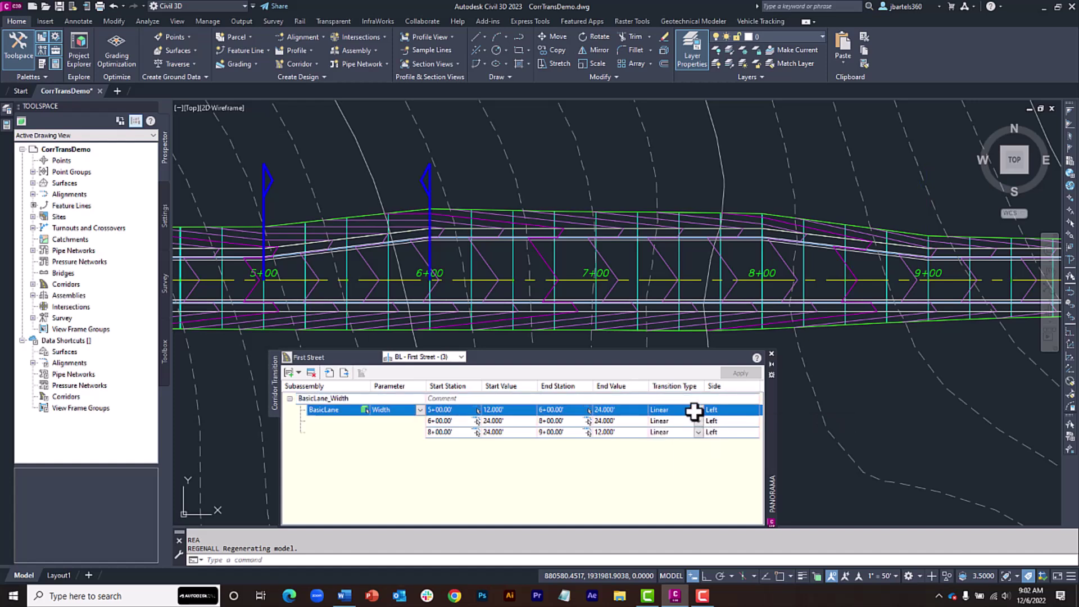
{"action": "left_click", "coordinate": [616, 410]}
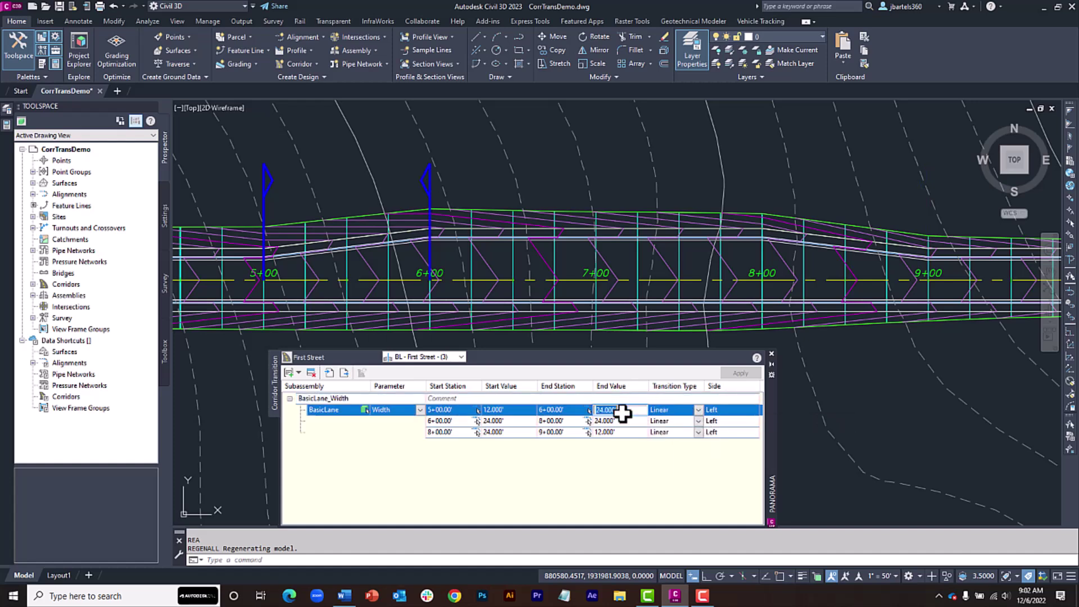
{"action": "left_click", "coordinate": [560, 410]}
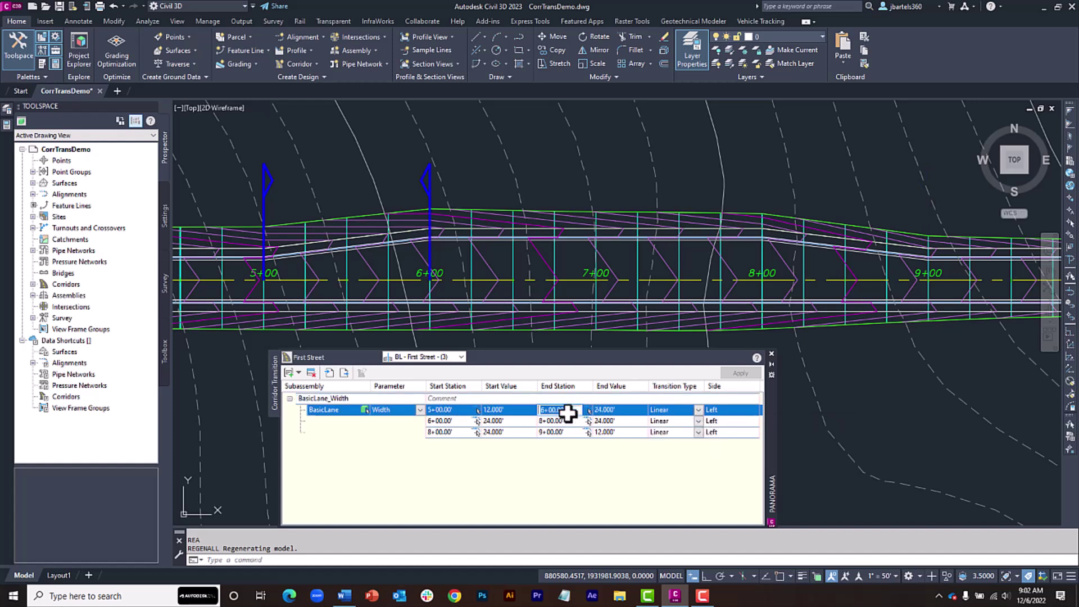
{"action": "left_click", "coordinate": [447, 421]}
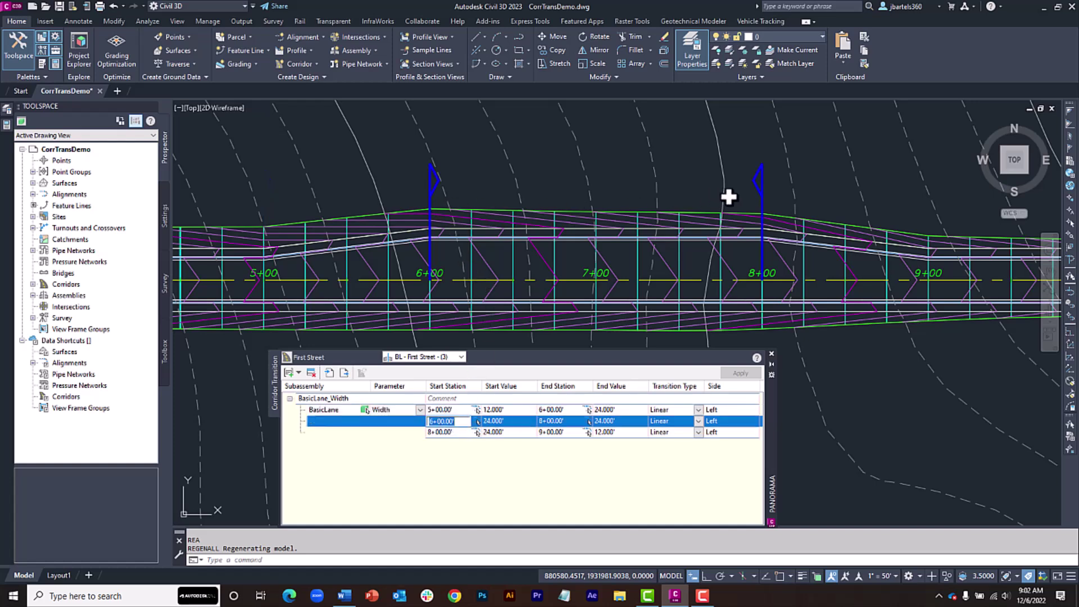
{"action": "left_click", "coordinate": [450, 432]}
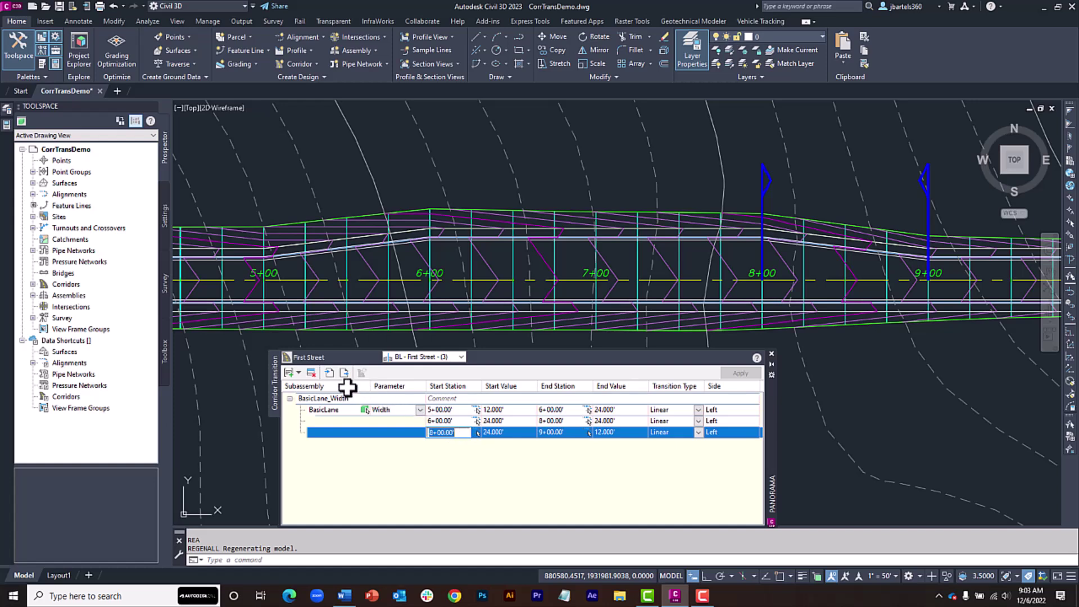
Try the Add, row actions and CSV Export tools in the transition editor, cancelling each.
{"action": "left_click", "coordinate": [298, 373]}
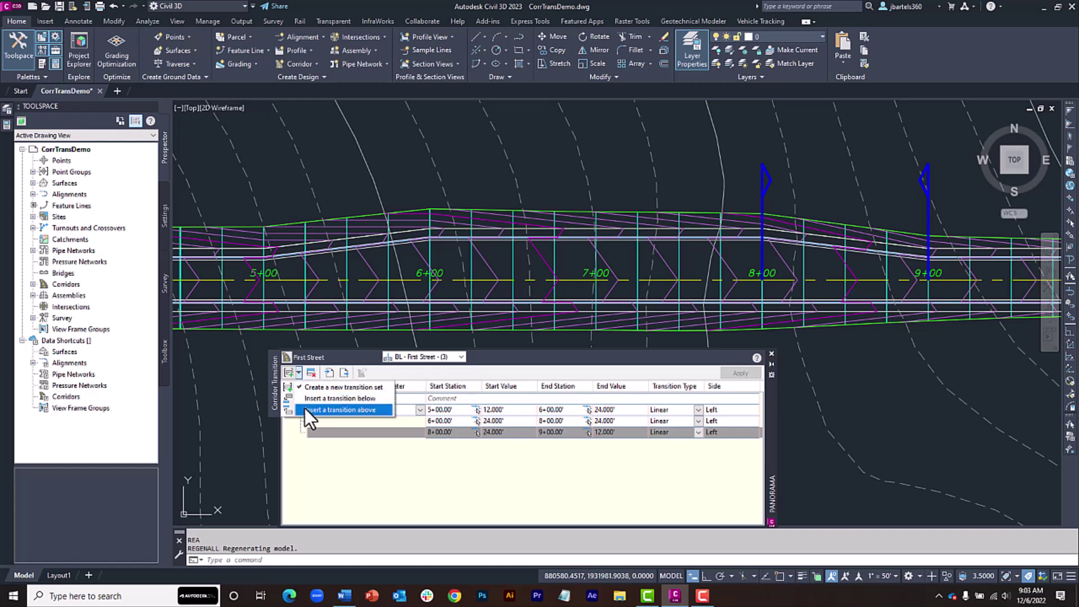
{"action": "left_click", "coordinate": [325, 371]}
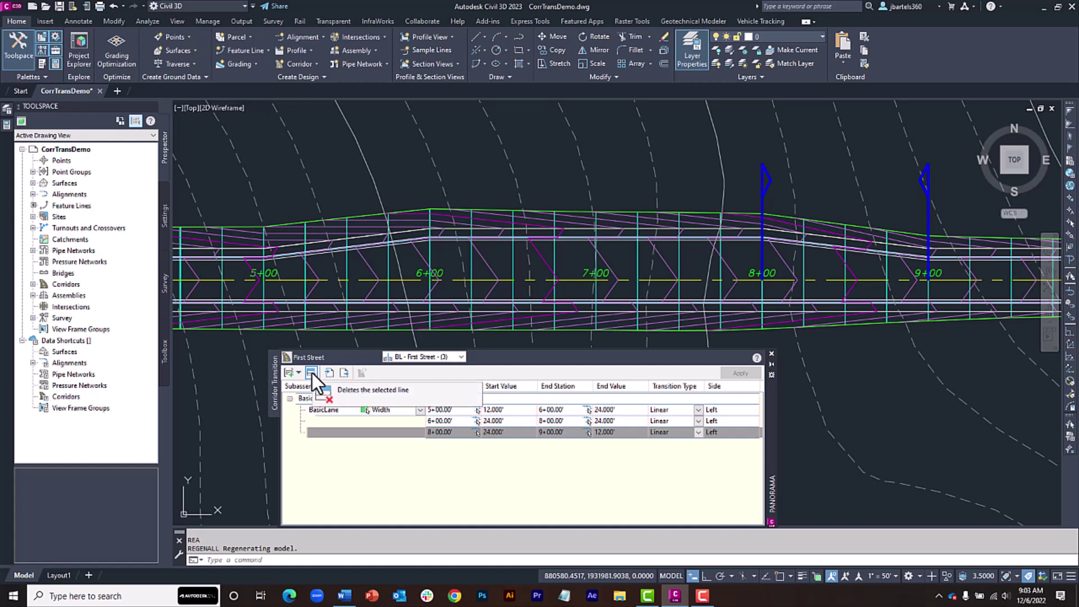
{"action": "left_click", "coordinate": [319, 431]}
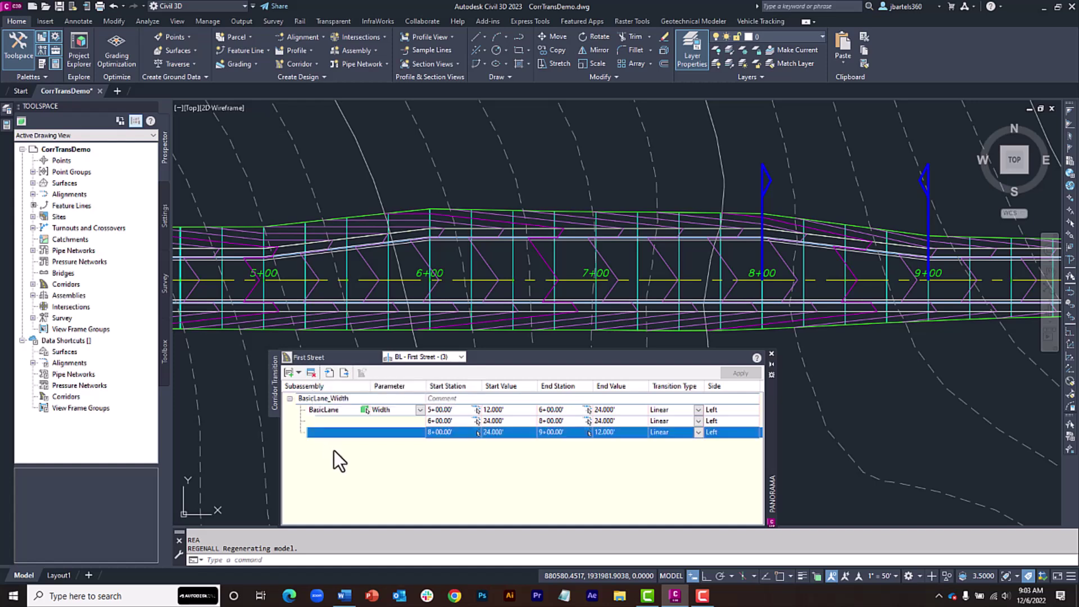
{"action": "right_click", "coordinate": [438, 433]}
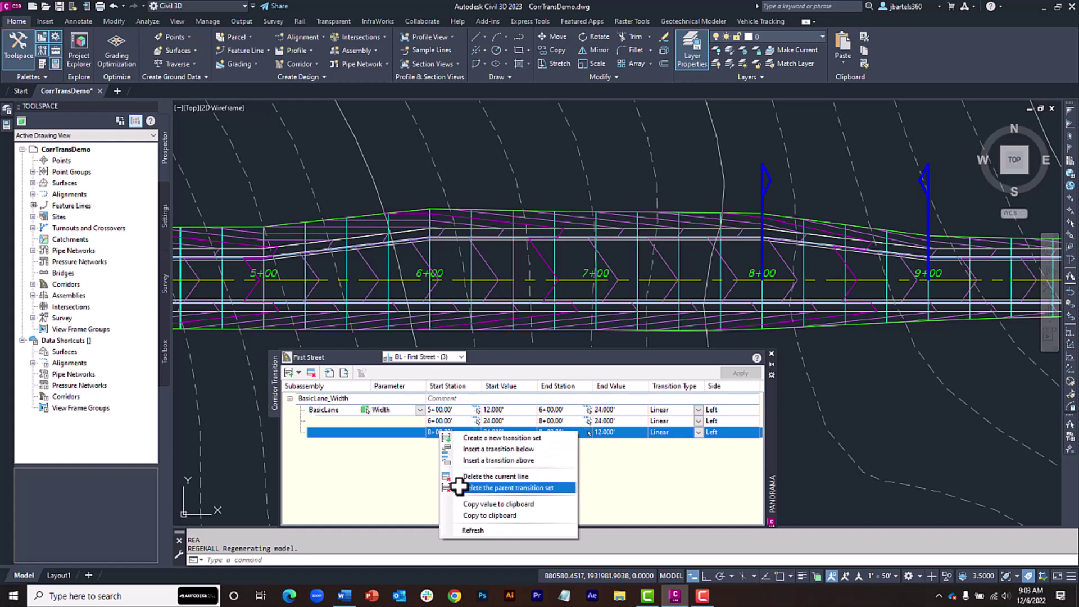
{"action": "left_click", "coordinate": [420, 451]}
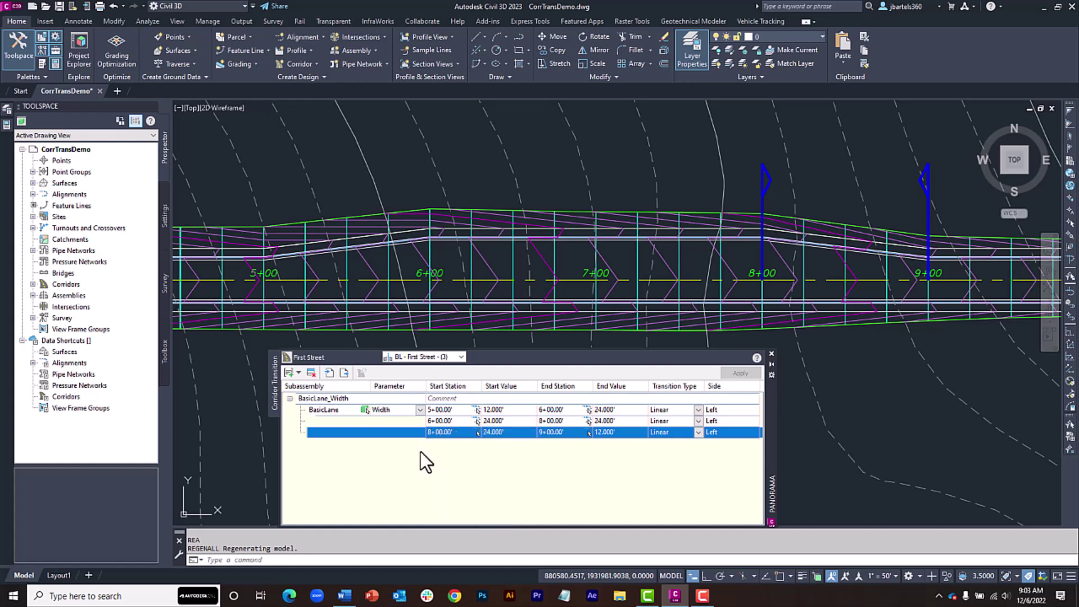
{"action": "left_click", "coordinate": [345, 373]}
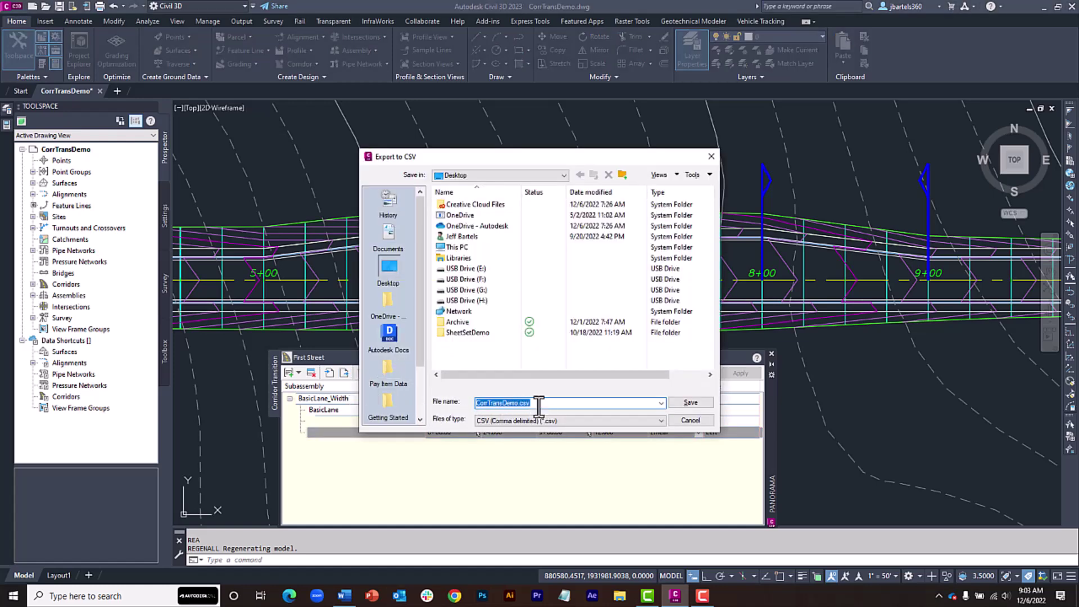
{"action": "left_click", "coordinate": [711, 154]}
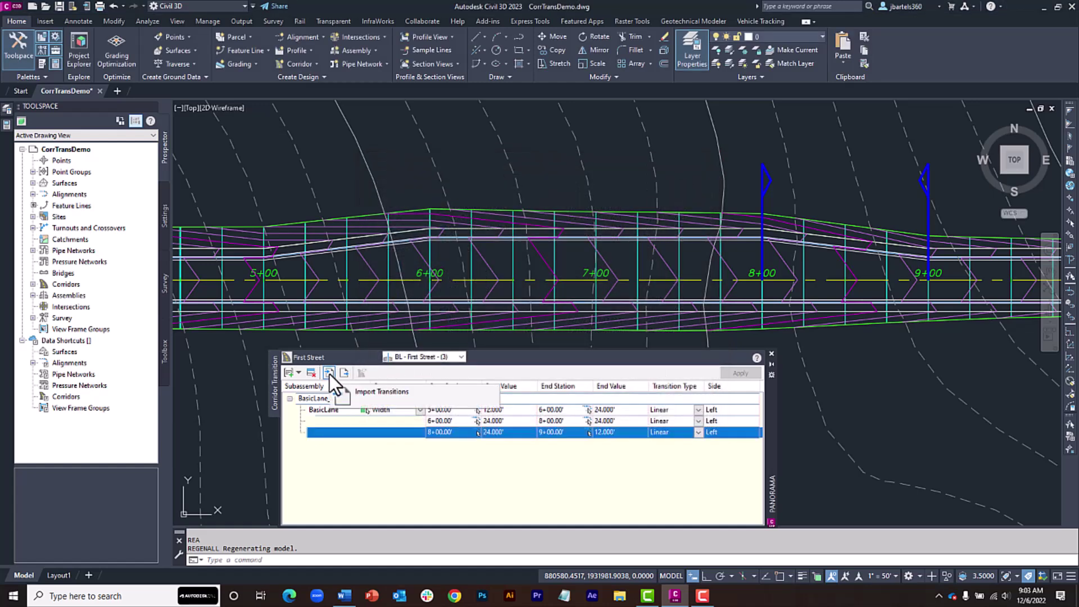
Switch the baseline to Connector Street and back to First Street, then close the editor.
{"action": "left_click", "coordinate": [462, 356]}
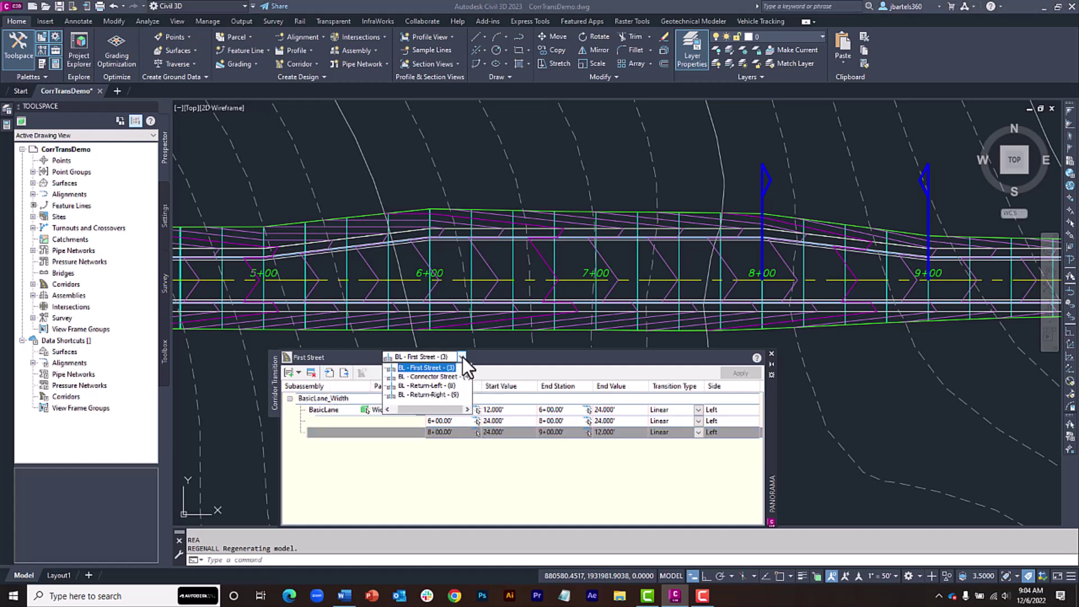
{"action": "left_click", "coordinate": [450, 377]}
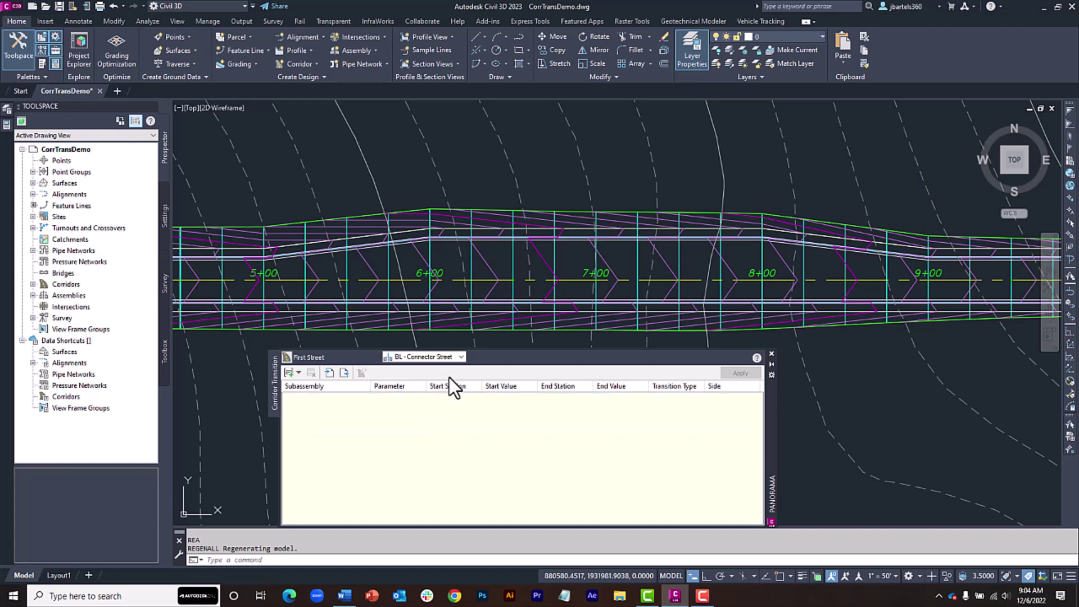
{"action": "left_click", "coordinate": [461, 356]}
{"action": "left_click", "coordinate": [443, 368]}
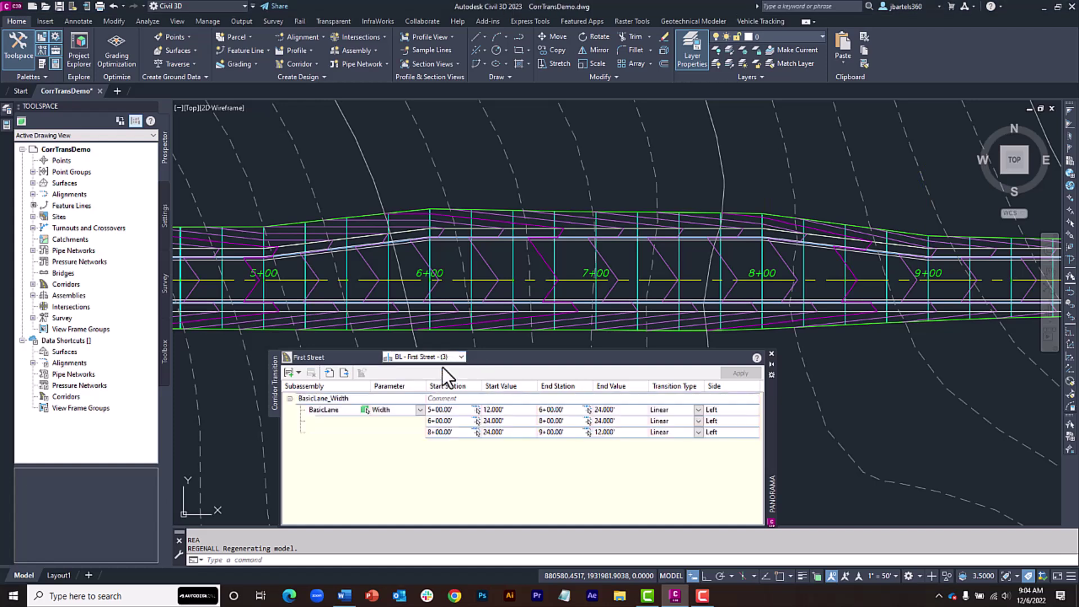
{"action": "left_click", "coordinate": [772, 354]}
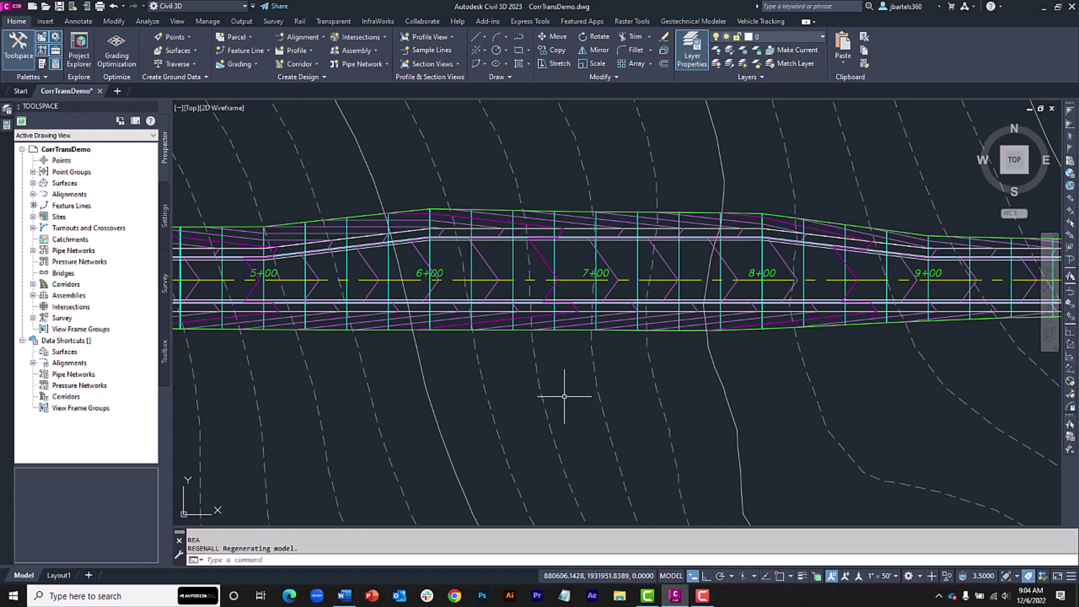
Restore the PracticalExp custom viewport configuration from the viewport controls.
{"action": "left_click", "coordinate": [178, 107]}
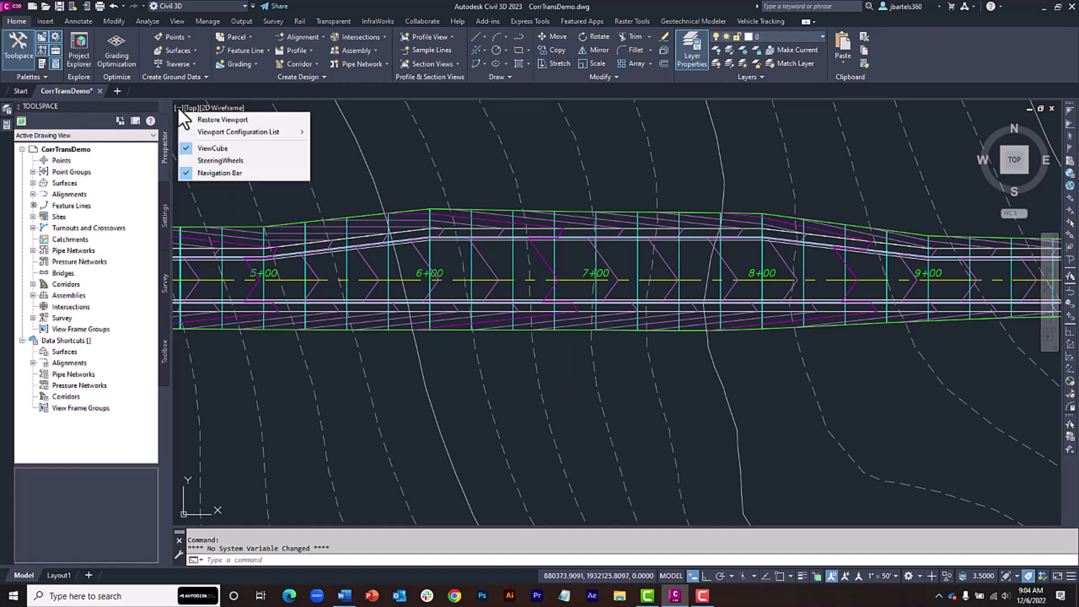
{"action": "mouse_move", "coordinate": [200, 130]}
{"action": "mouse_move", "coordinate": [371, 131]}
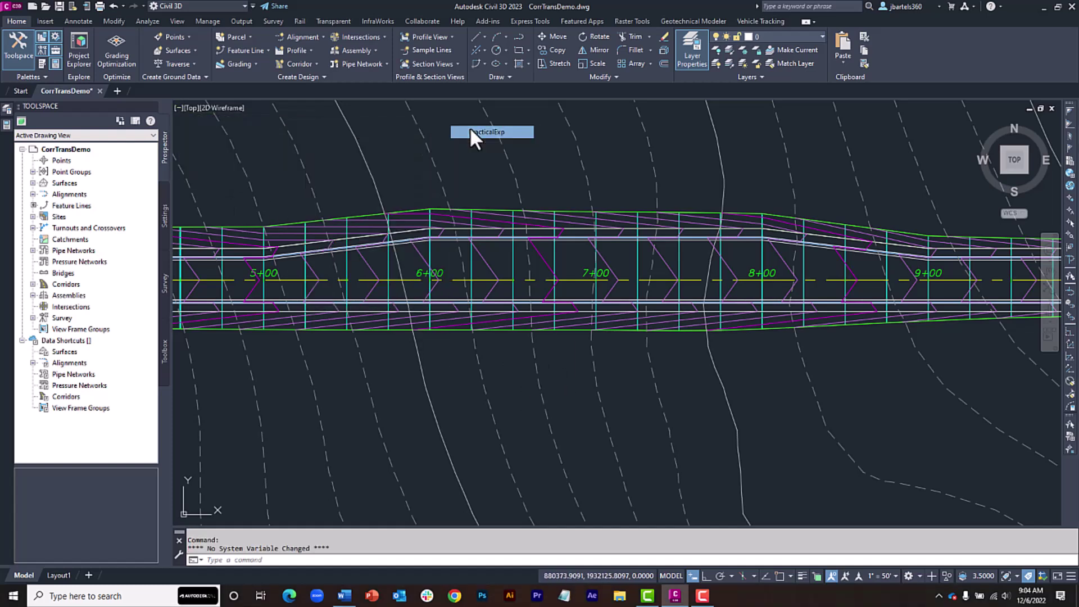
{"action": "left_click", "coordinate": [489, 132]}
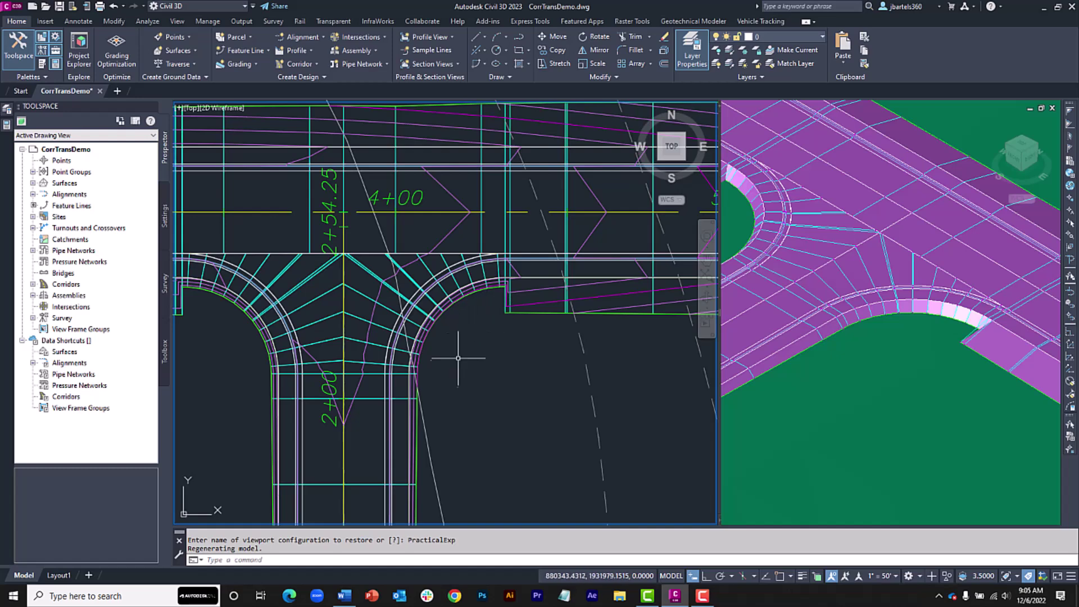
Start a transition on the Return-Right baseline for the daylight subassembly's FillSlope parameter.
{"action": "left_click", "coordinate": [514, 313]}
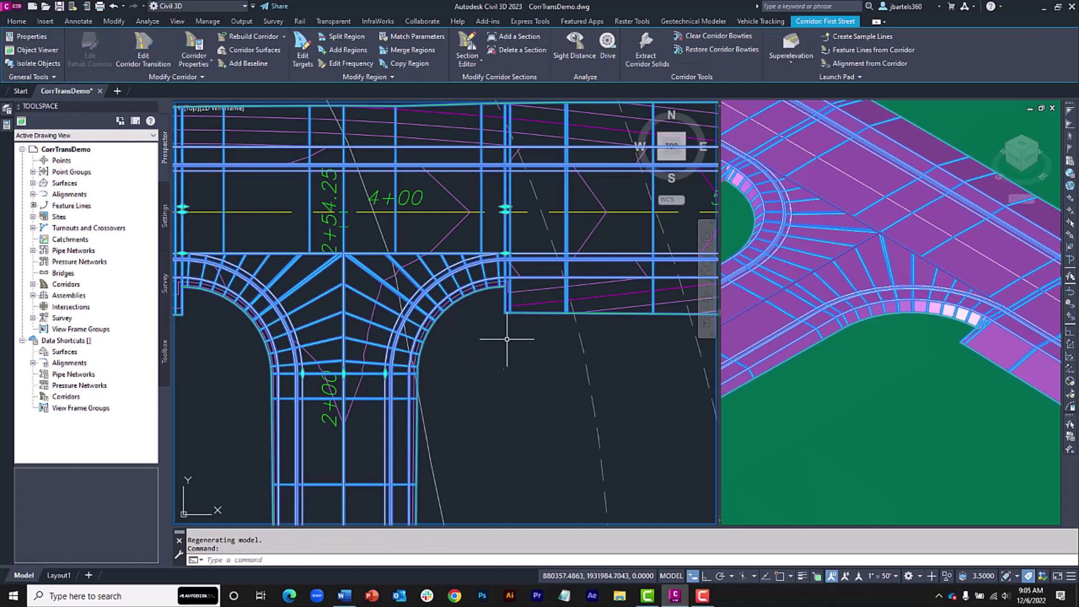
{"action": "left_click", "coordinate": [141, 43]}
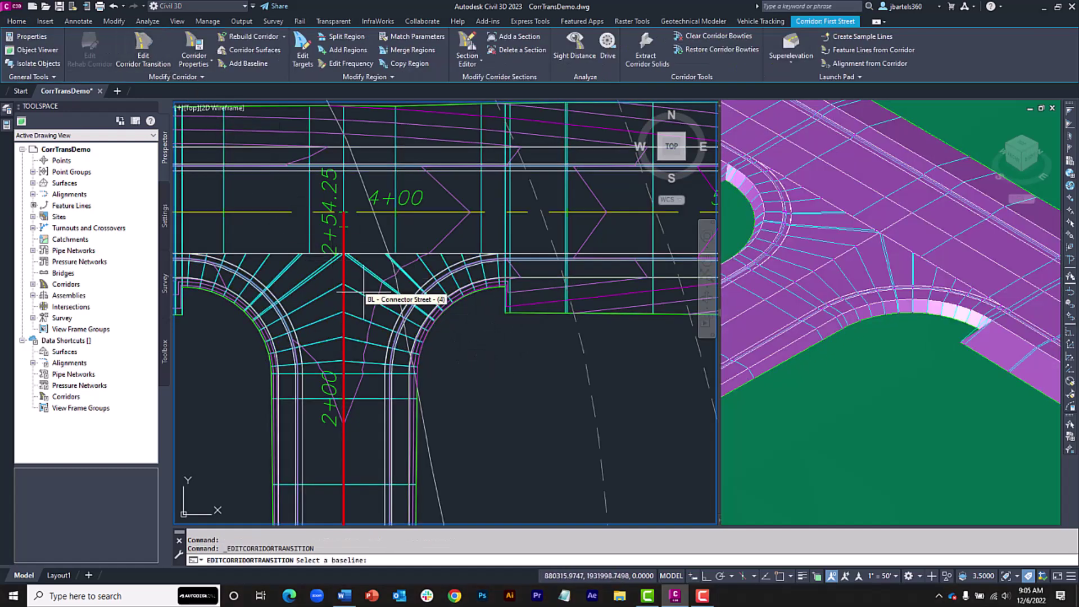
{"action": "left_click", "coordinate": [394, 329]}
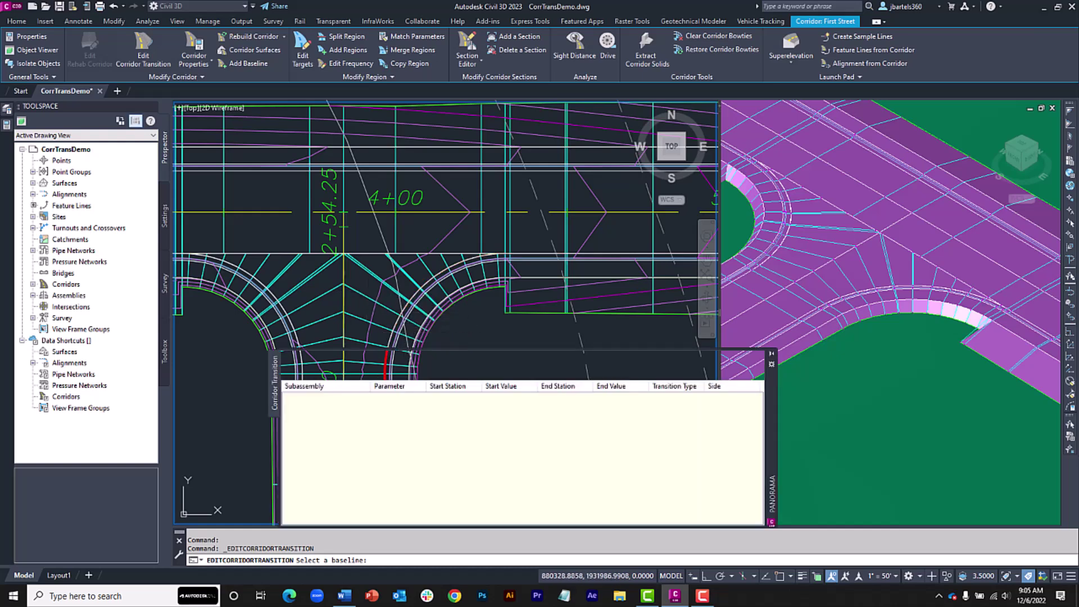
{"action": "scroll", "coordinate": [431, 329], "scroll_direction": "up", "scroll_amount": 3}
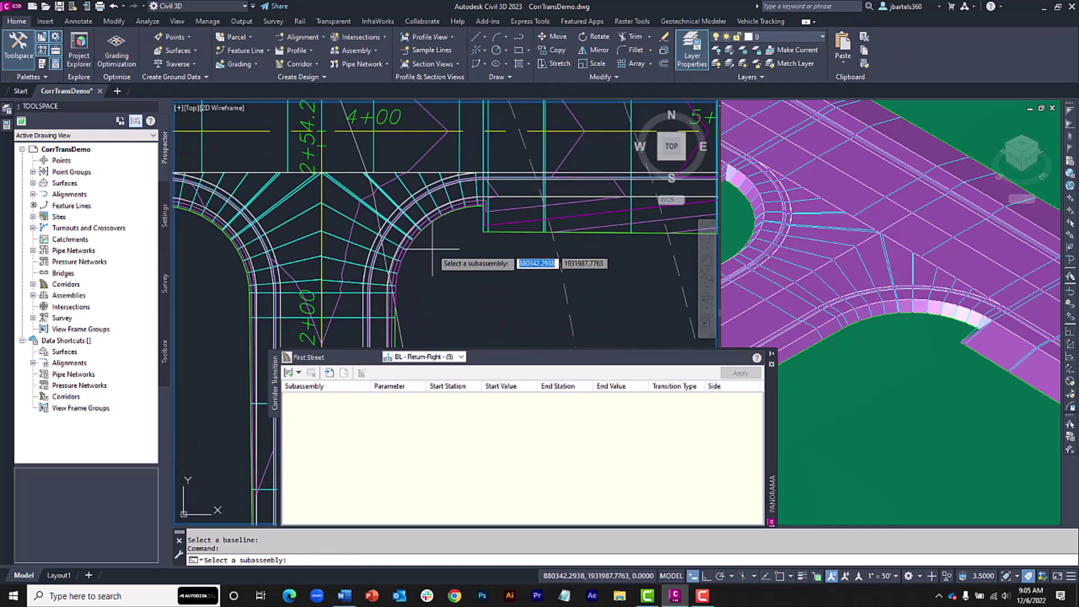
{"action": "left_click", "coordinate": [383, 276]}
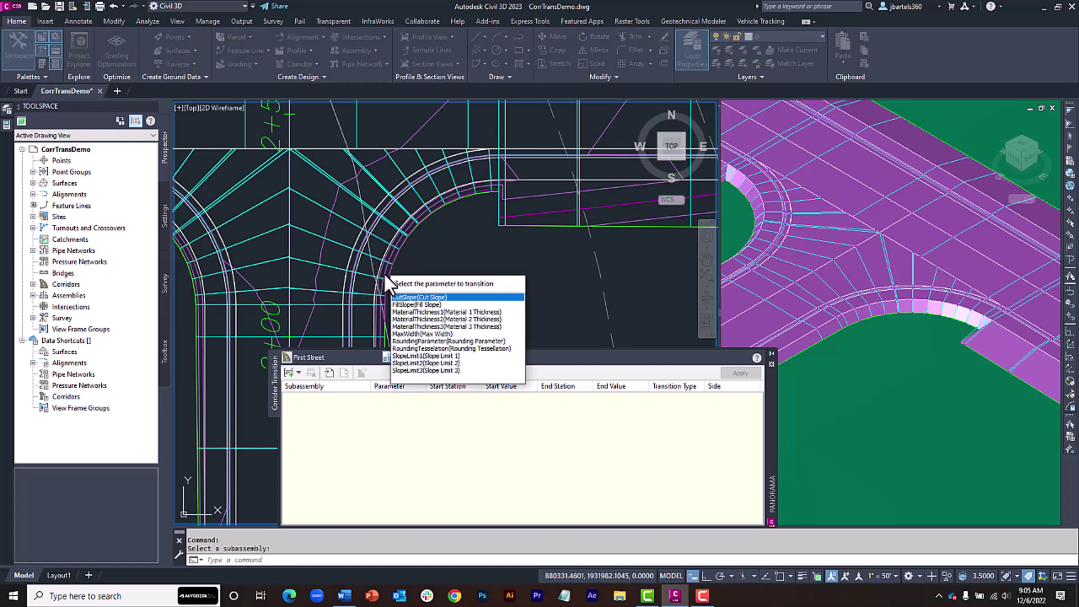
{"action": "left_click", "coordinate": [401, 304]}
Snap to endpoints to set FillSlope 1:1 at 0+07.25' changing linearly to 4:1 at 0+62.22'.
{"action": "right_click", "coordinate": [414, 292], "text": "shift"}
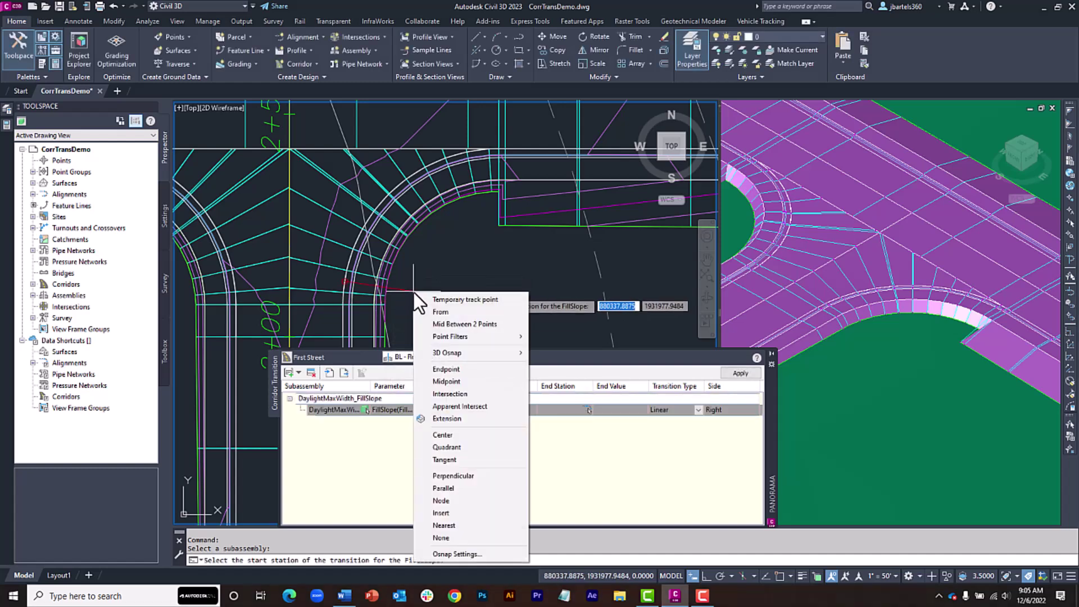
{"action": "left_click", "coordinate": [441, 368]}
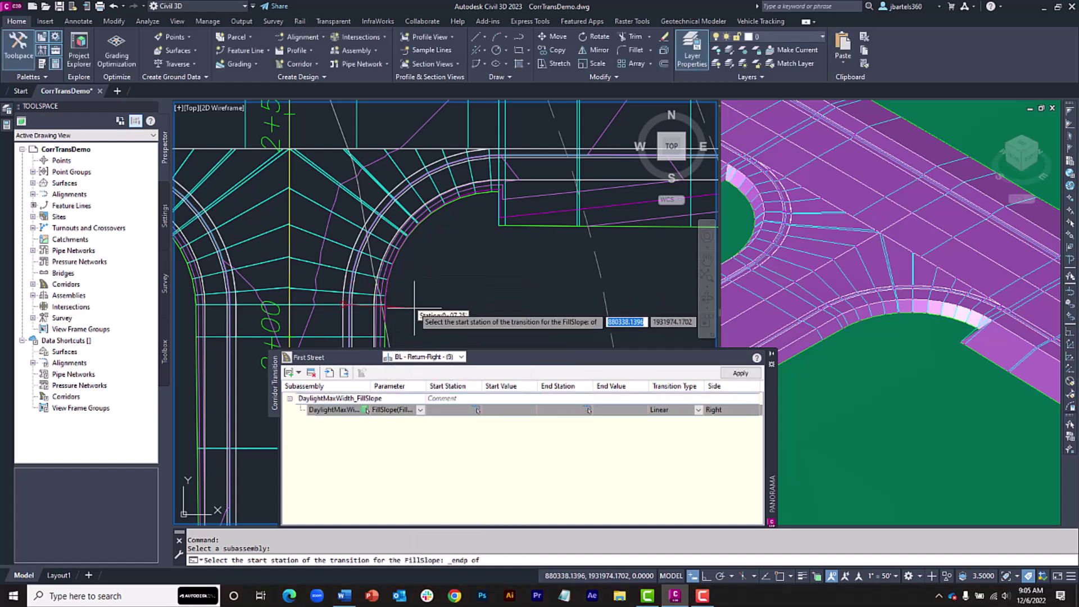
{"action": "left_click", "coordinate": [389, 304]}
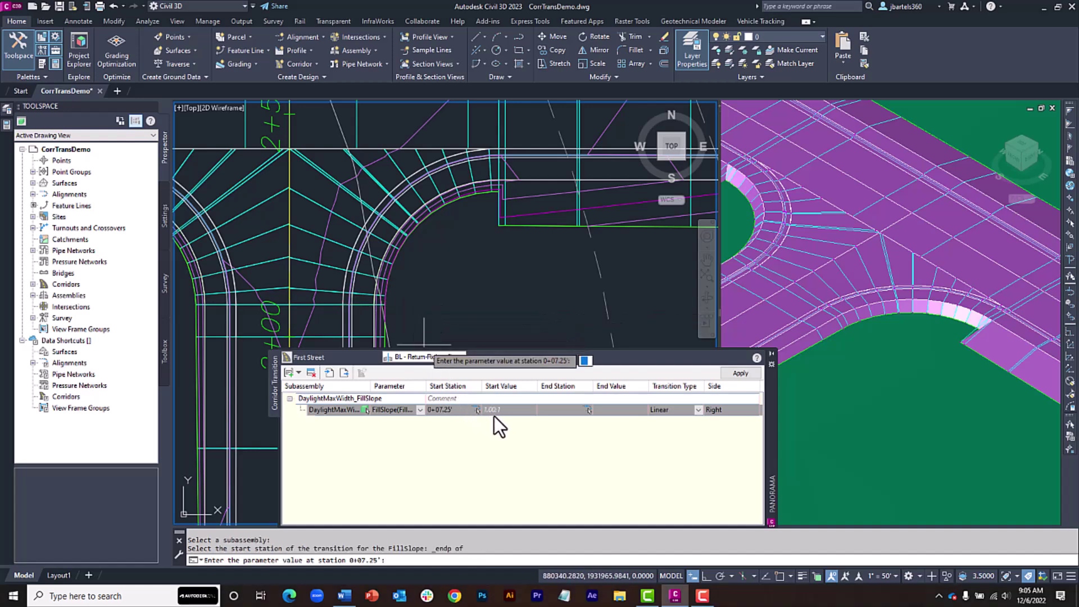
{"action": "type", "text": "1"}
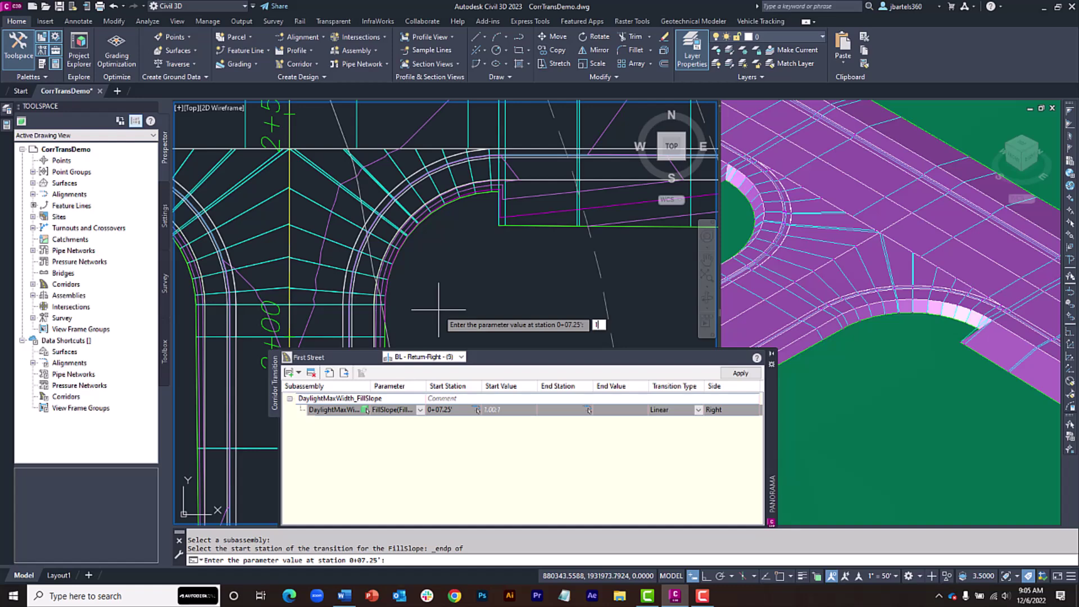
{"action": "key", "text": "Return"}
{"action": "right_click", "coordinate": [440, 289], "text": "shift"}
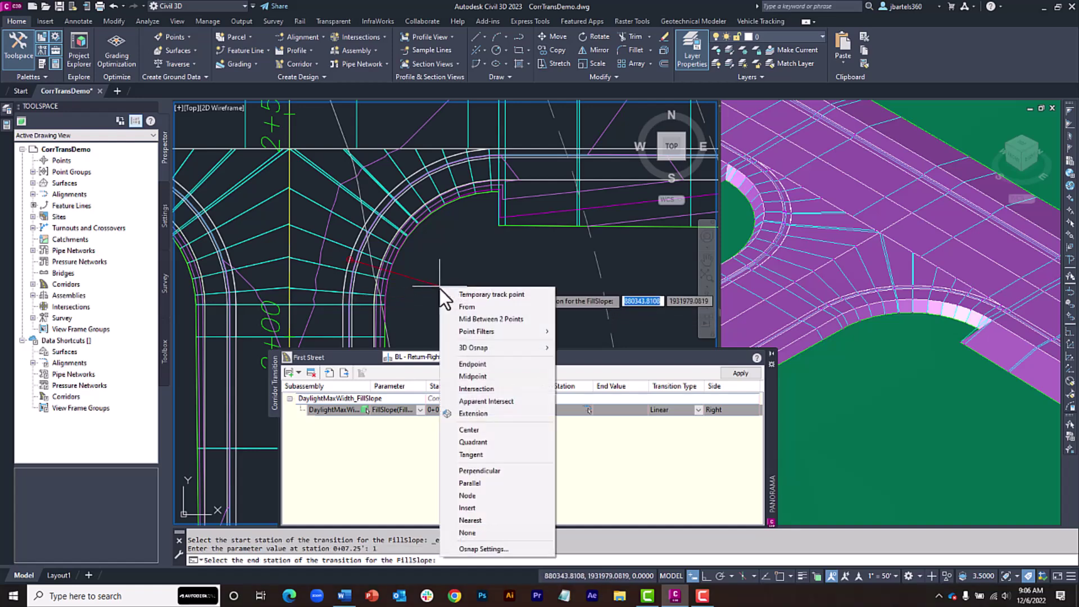
{"action": "left_click", "coordinate": [467, 364]}
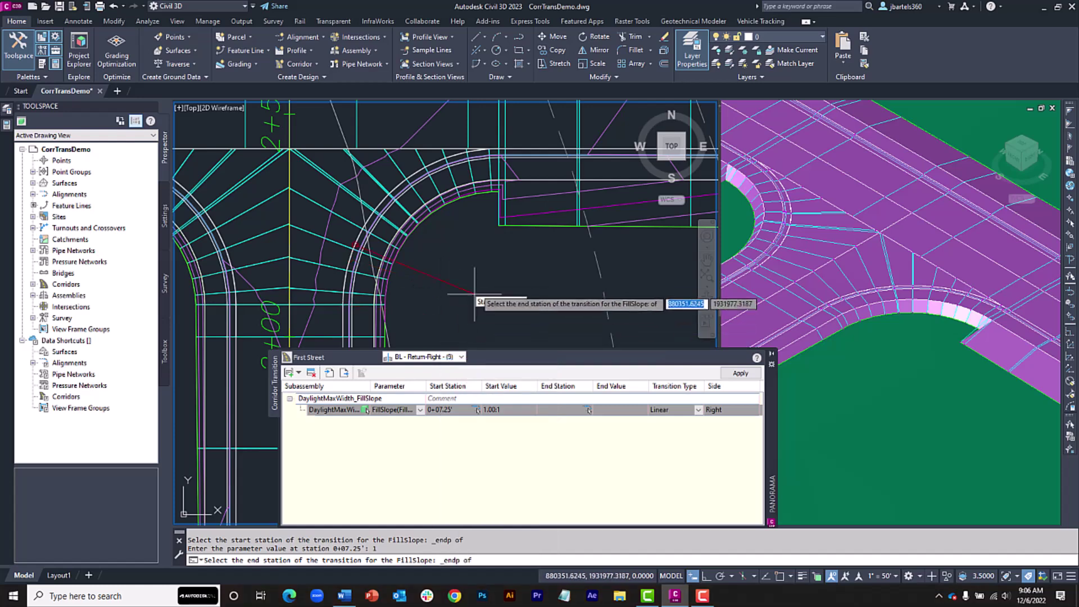
{"action": "left_click", "coordinate": [490, 246]}
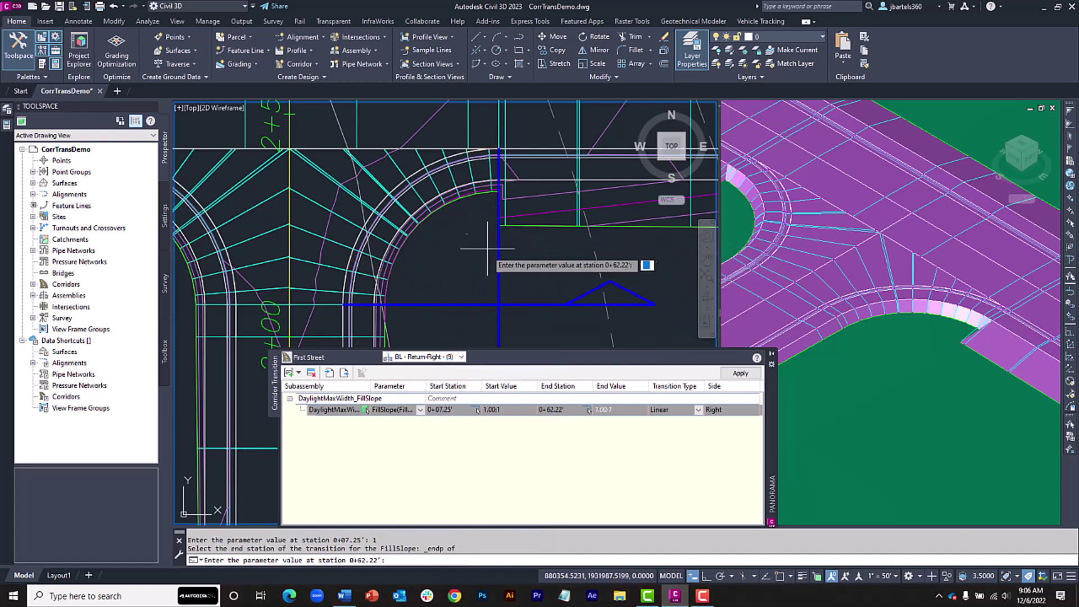
{"action": "type", "text": "4"}
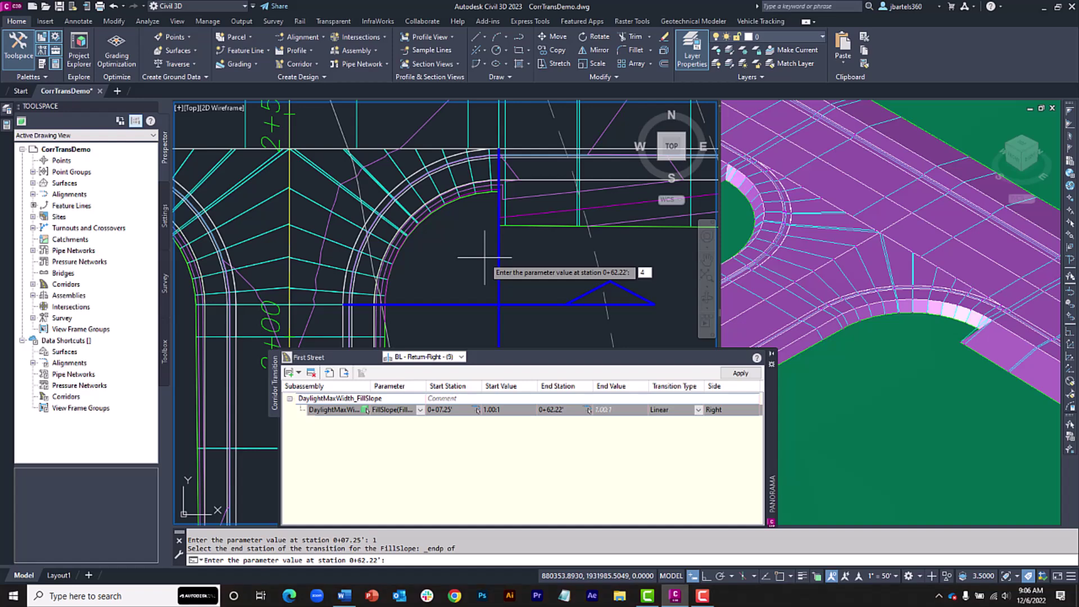
{"action": "key", "text": "Return"}
{"action": "left_click", "coordinate": [509, 287]}
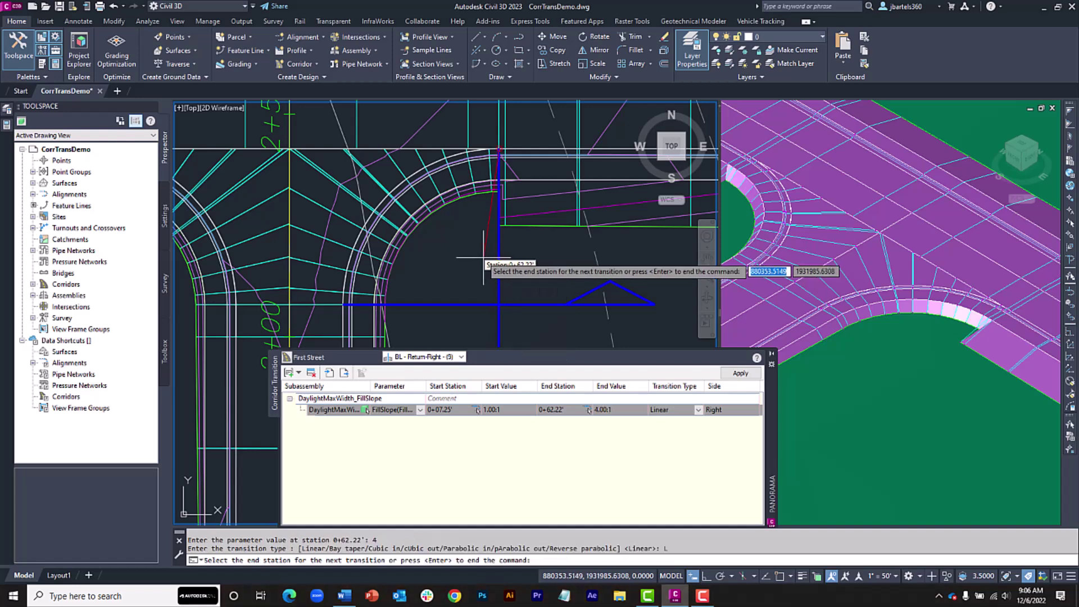
{"action": "key", "text": "Return"}
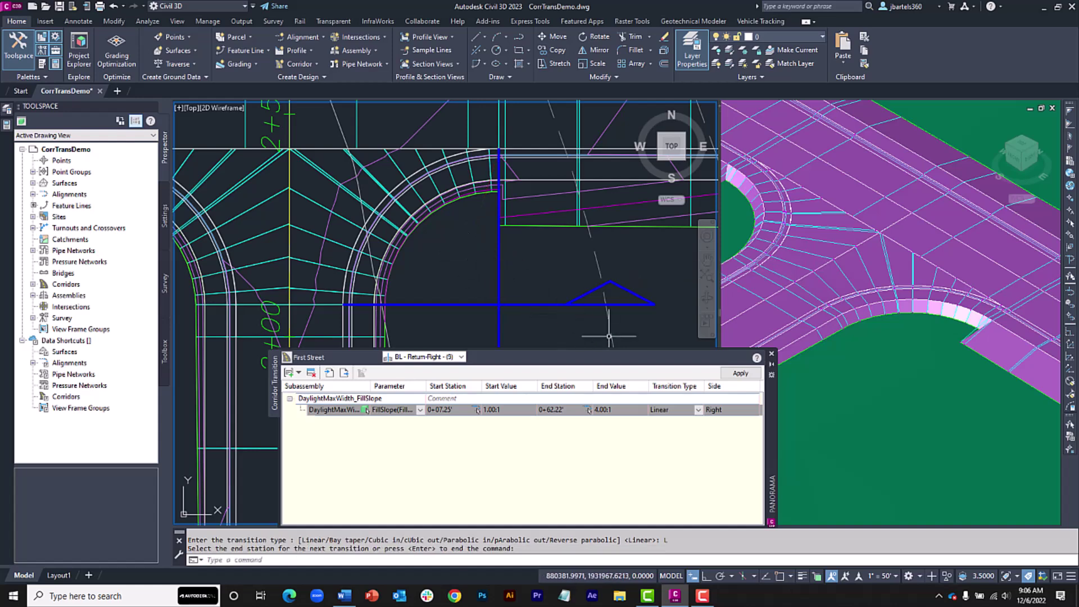
Apply the FillSlope transition and regenerate the drawing with REA.
{"action": "left_click", "coordinate": [732, 373]}
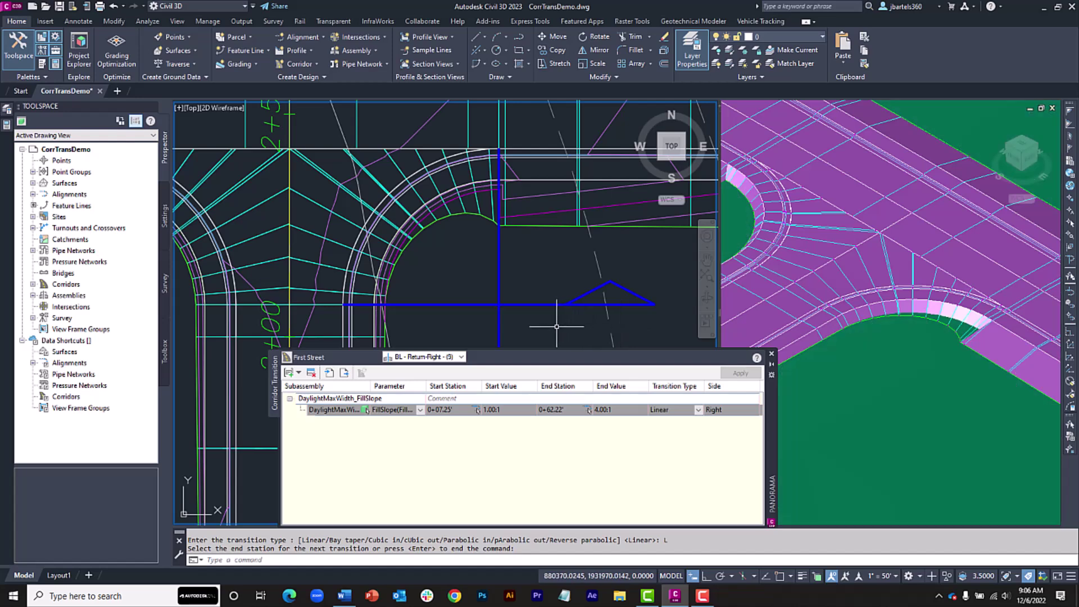
{"action": "type", "text": "REA"}
{"action": "key", "text": "Return"}
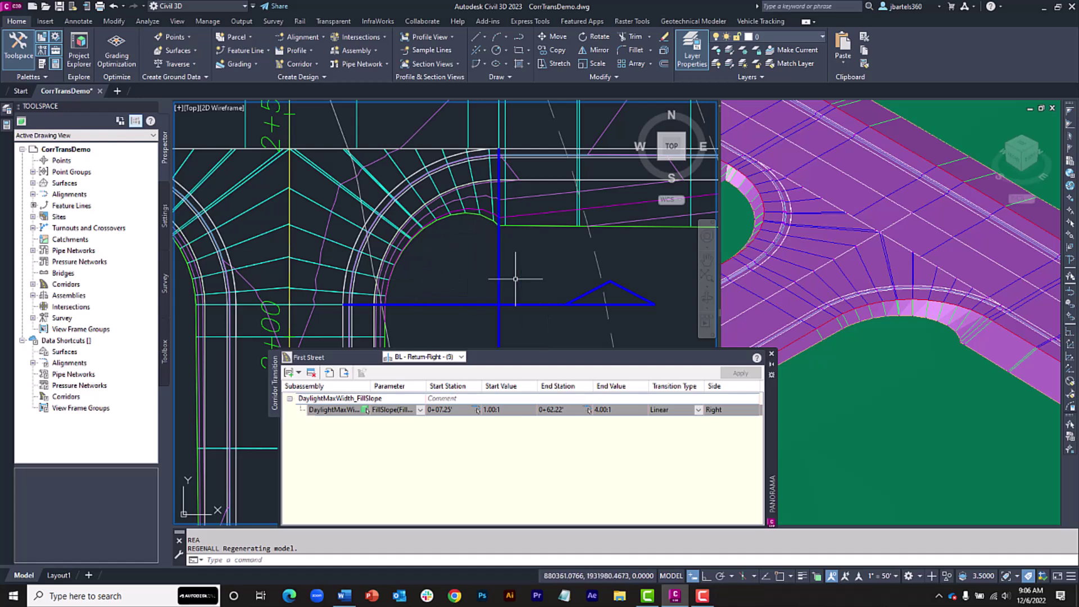
Change the transition type to Cubic In and apply, then to Parabolic In and apply.
{"action": "left_click", "coordinate": [687, 409]}
{"action": "left_click", "coordinate": [698, 410]}
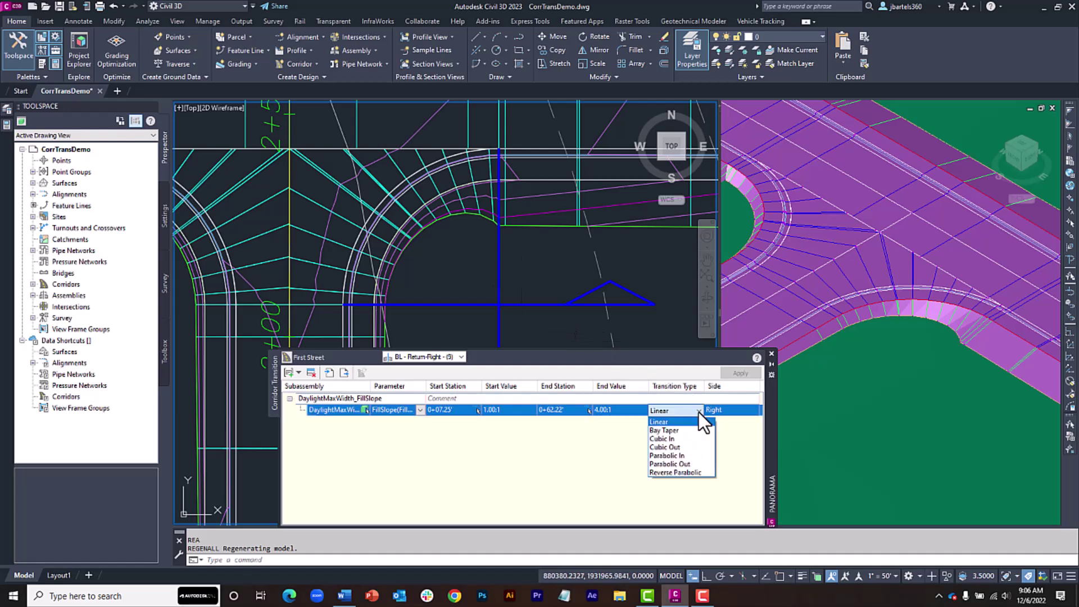
{"action": "left_click", "coordinate": [680, 438]}
{"action": "left_click", "coordinate": [729, 372]}
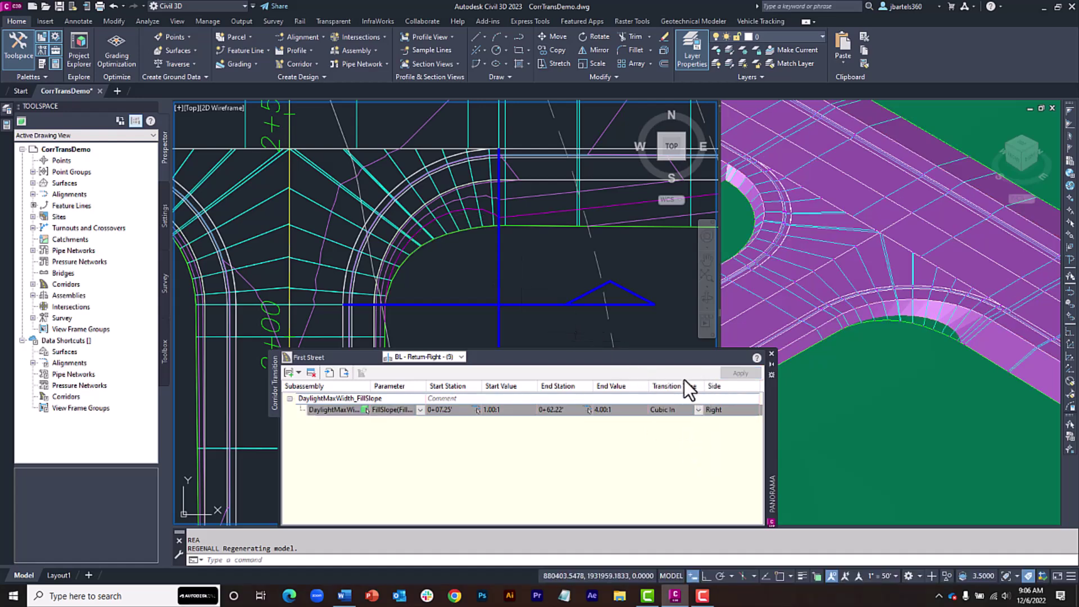
{"action": "left_click", "coordinate": [699, 411]}
{"action": "left_click", "coordinate": [687, 455]}
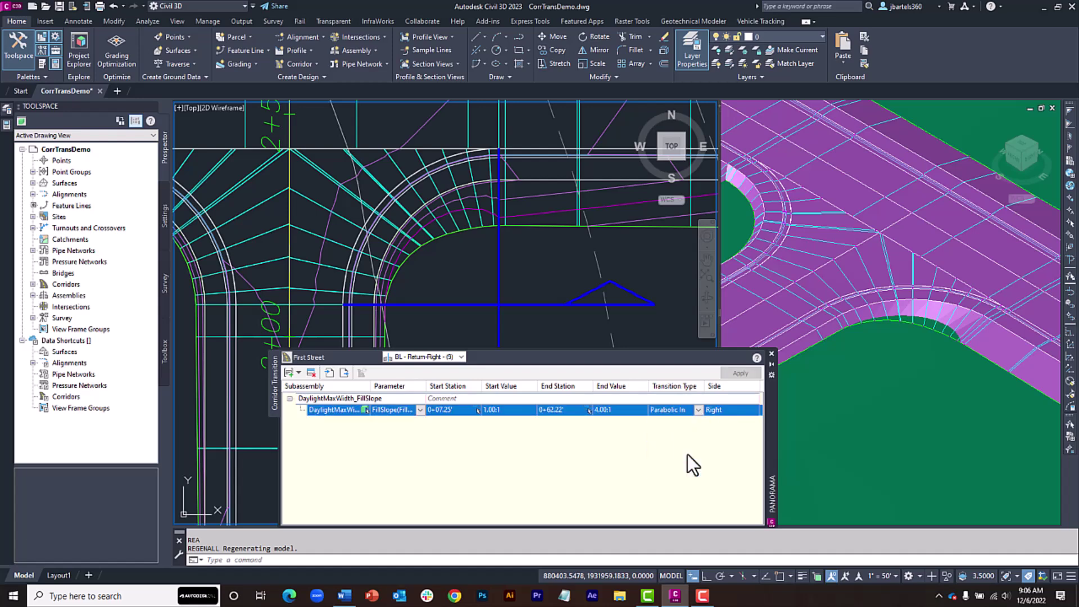
{"action": "left_click", "coordinate": [727, 373]}
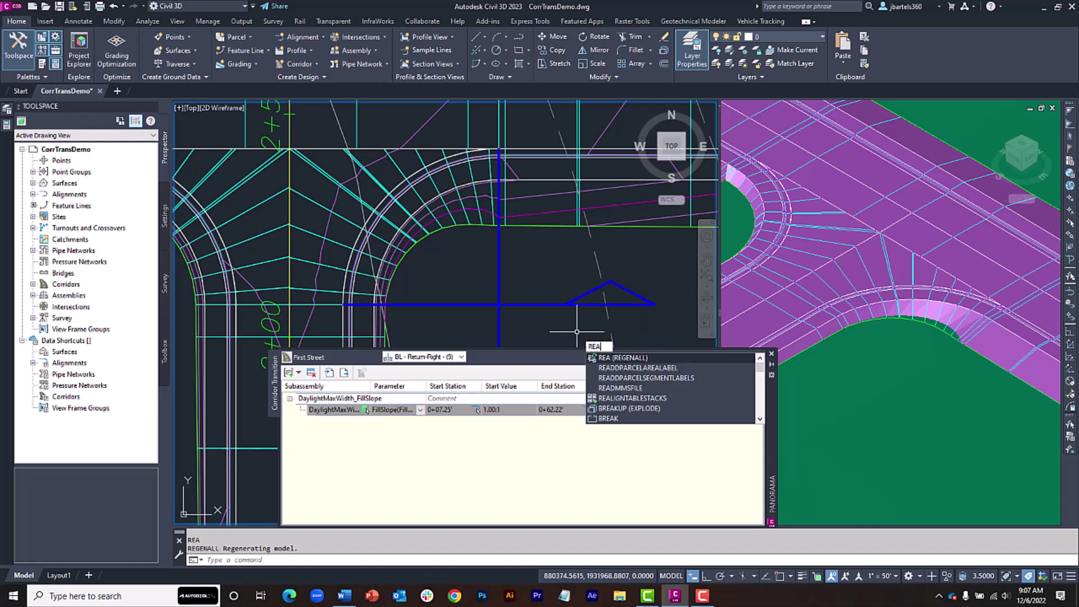
Close the corridor transition panel and bring up the Civil 3D 2023 What's New help page.
{"action": "left_click", "coordinate": [771, 353]}
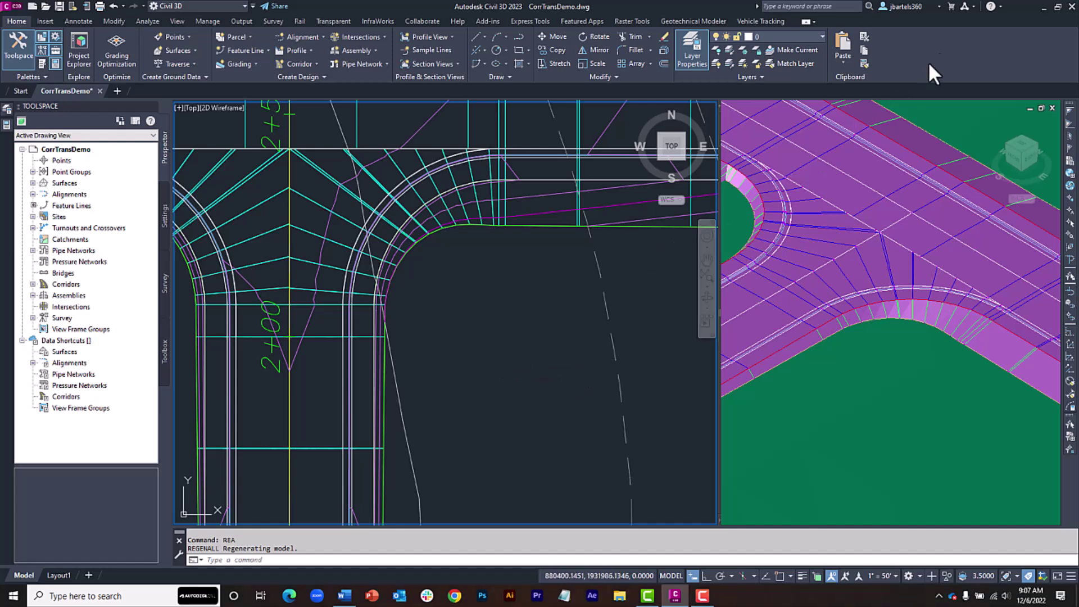
{"action": "left_click", "coordinate": [999, 3]}
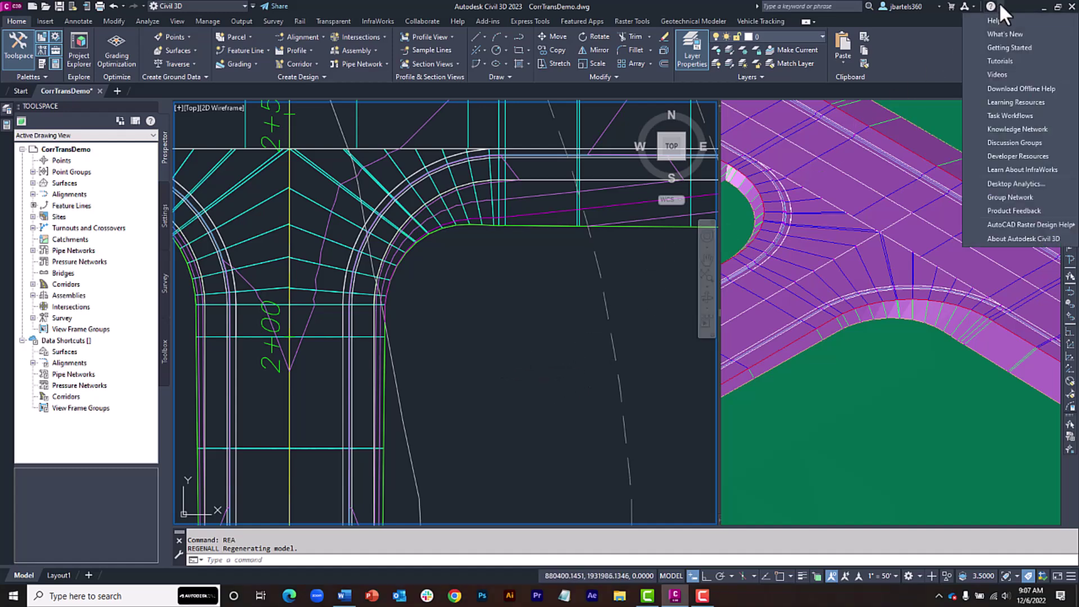
{"action": "left_click", "coordinate": [1000, 32]}
Search Help for 'About Corridor Transitions' and read the topic's Transition Types section.
{"action": "left_click", "coordinate": [519, 168]}
{"action": "type", "text": "About Corridor Transi"}
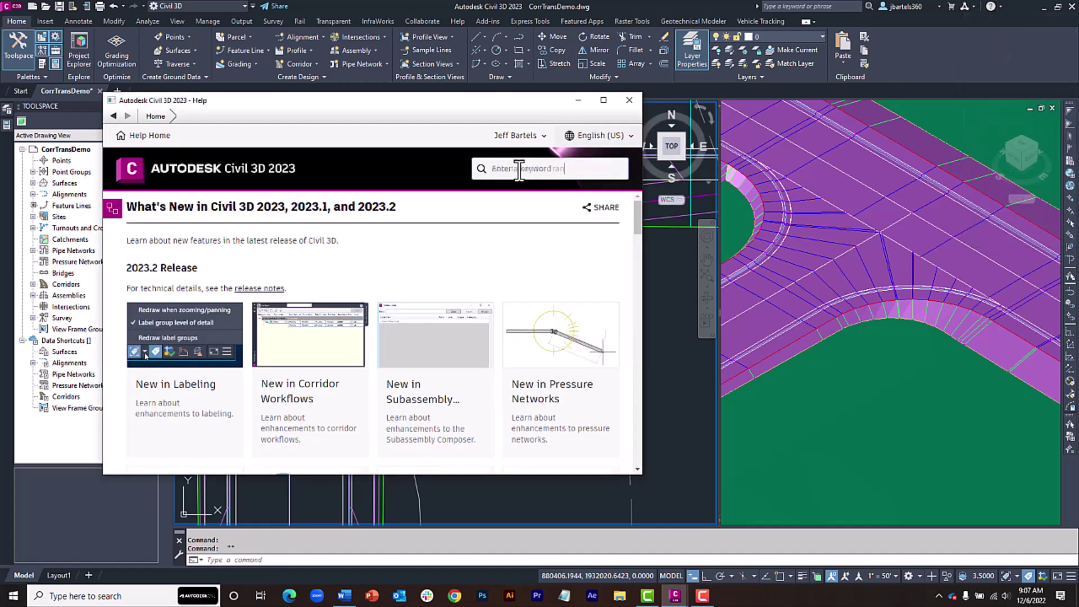
{"action": "type", "text": "tions"}
{"action": "key", "text": "Return"}
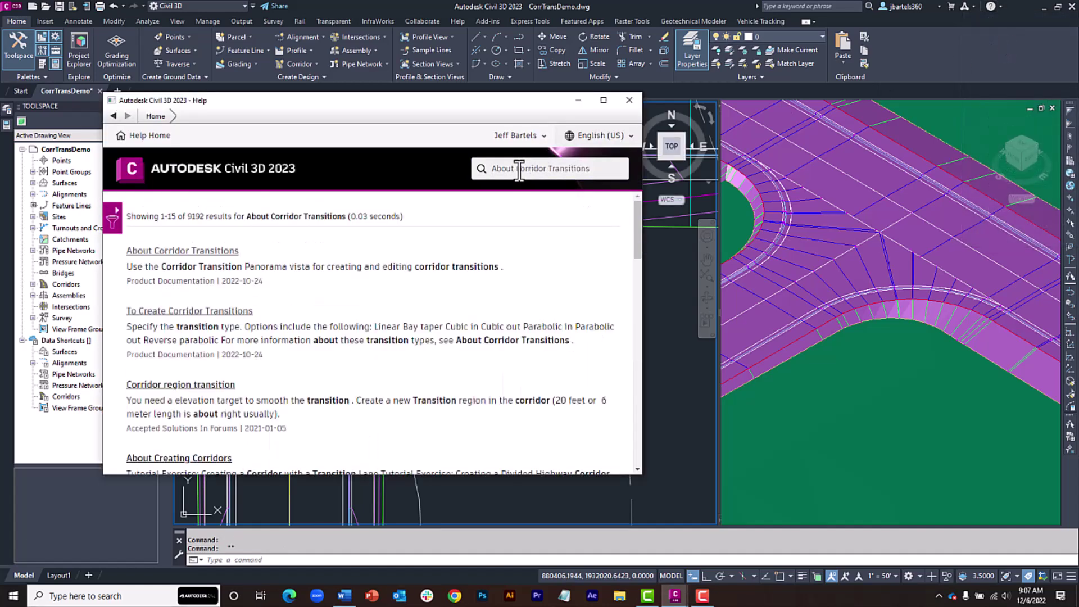
{"action": "left_click", "coordinate": [236, 251]}
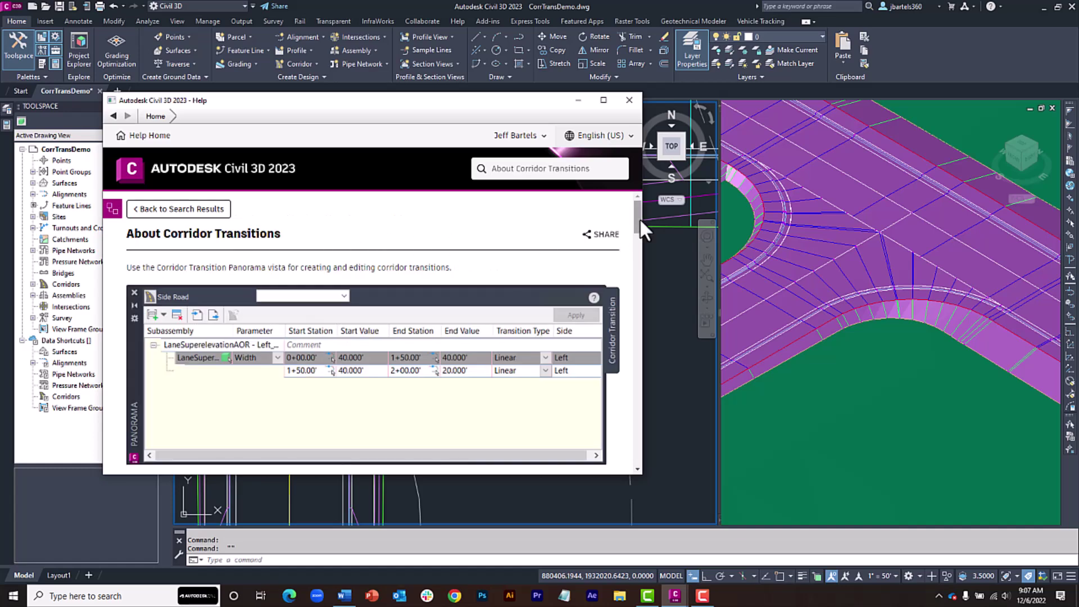
{"action": "left_click_drag", "start_coordinate": [640, 220], "coordinate": [635, 339]}
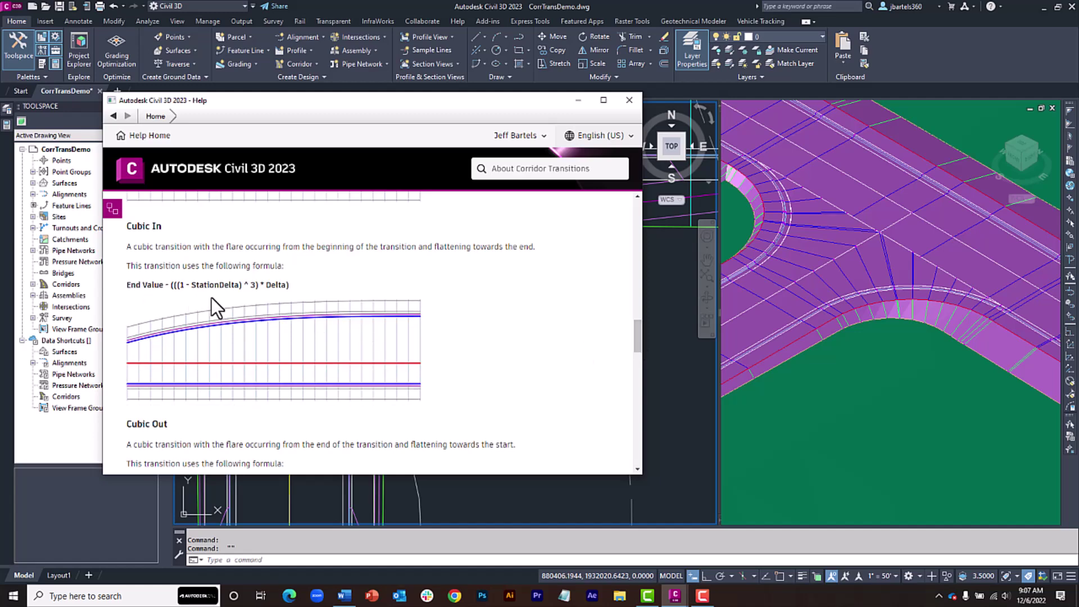